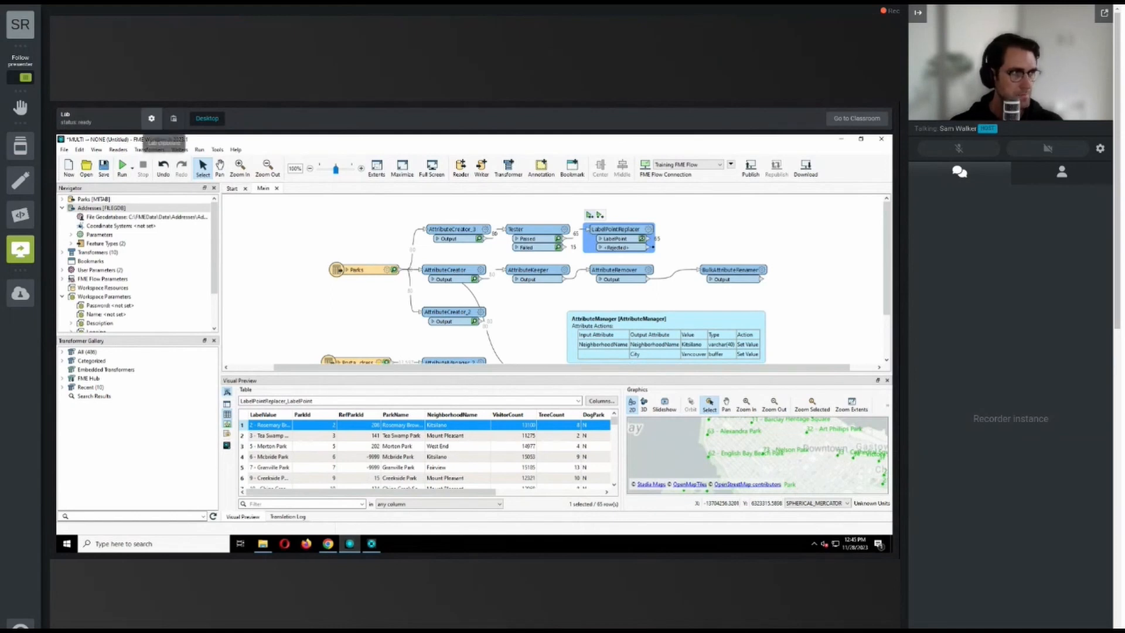
- Open the workspace exercise-create-and-modify-attributes.fmw from the FMEData Workspaces\TransformAttributes folder
left_click(85, 171)
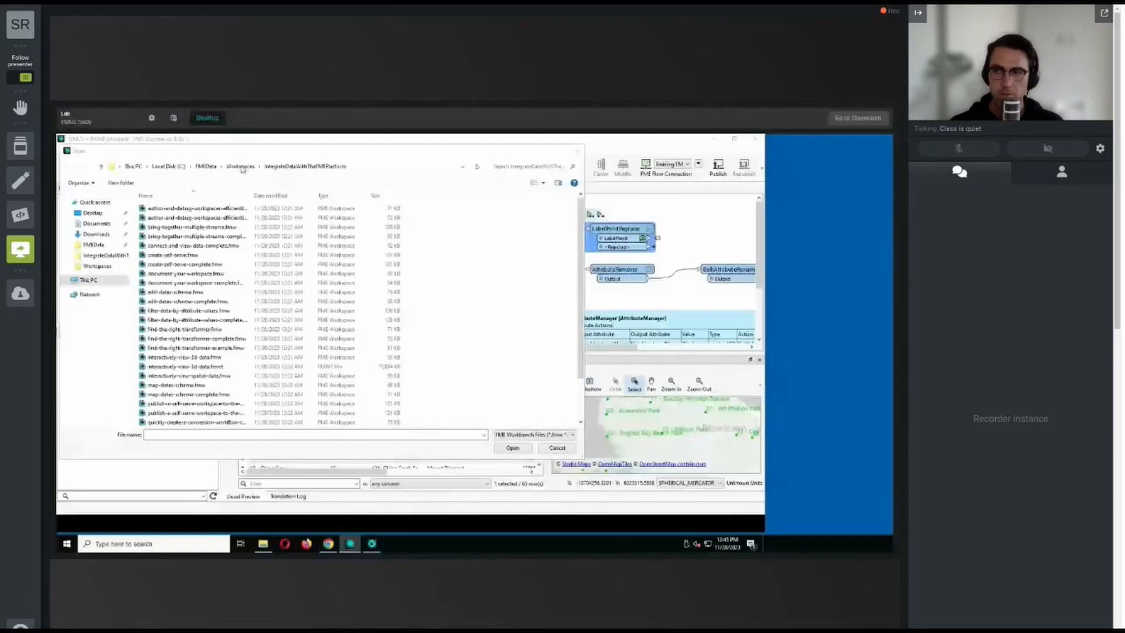
left_click(241, 168)
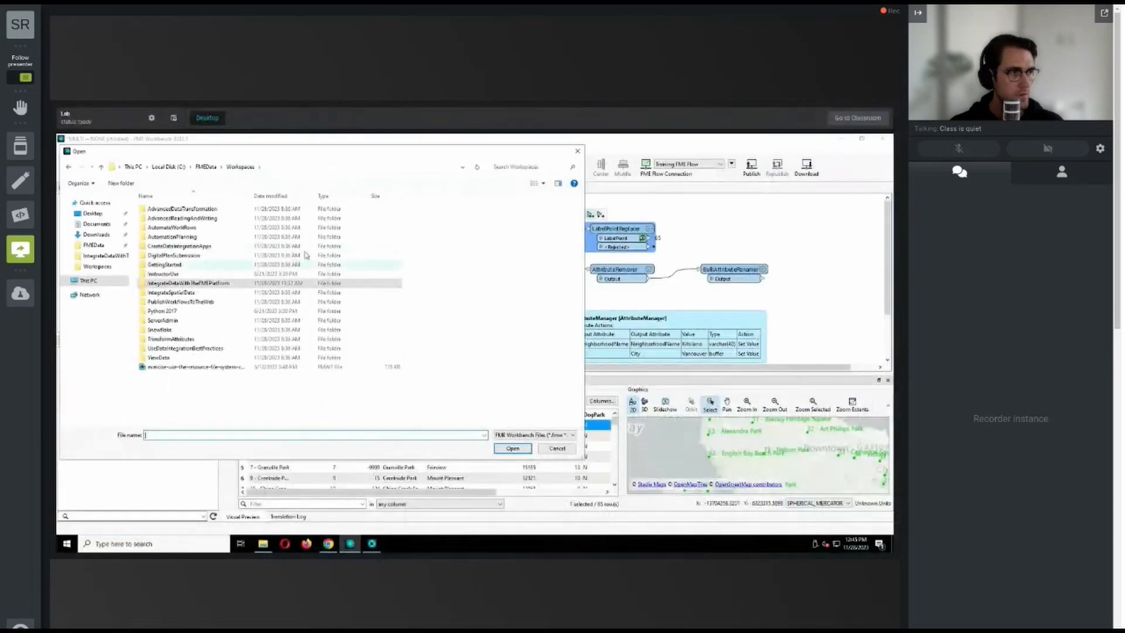
double_click(163, 339)
left_click(229, 218)
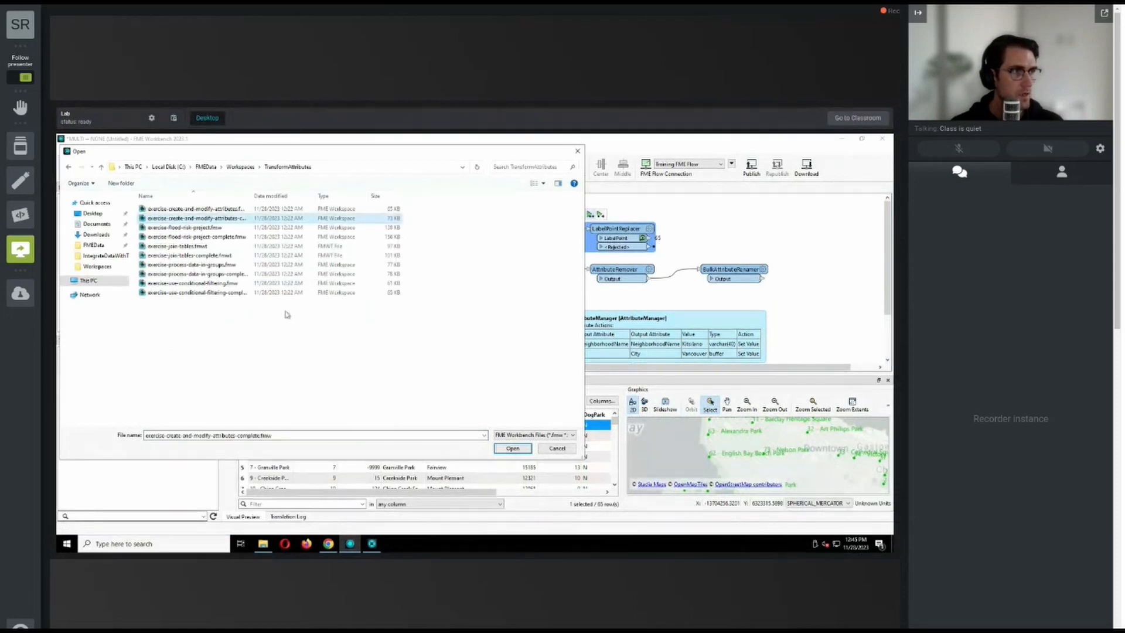
double_click(254, 196)
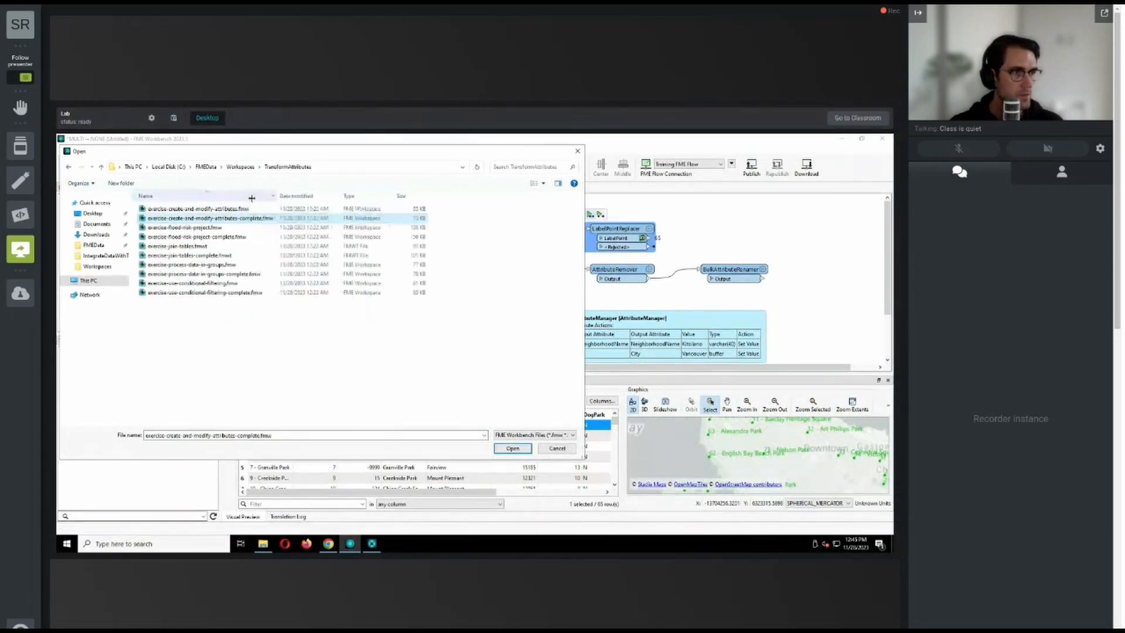
left_click(222, 211)
double_click(221, 210)
left_click(463, 343)
- Expand the source PostalAddress feature type on the canvas to show its full attribute list
scroll(633, 274, "down", 2)
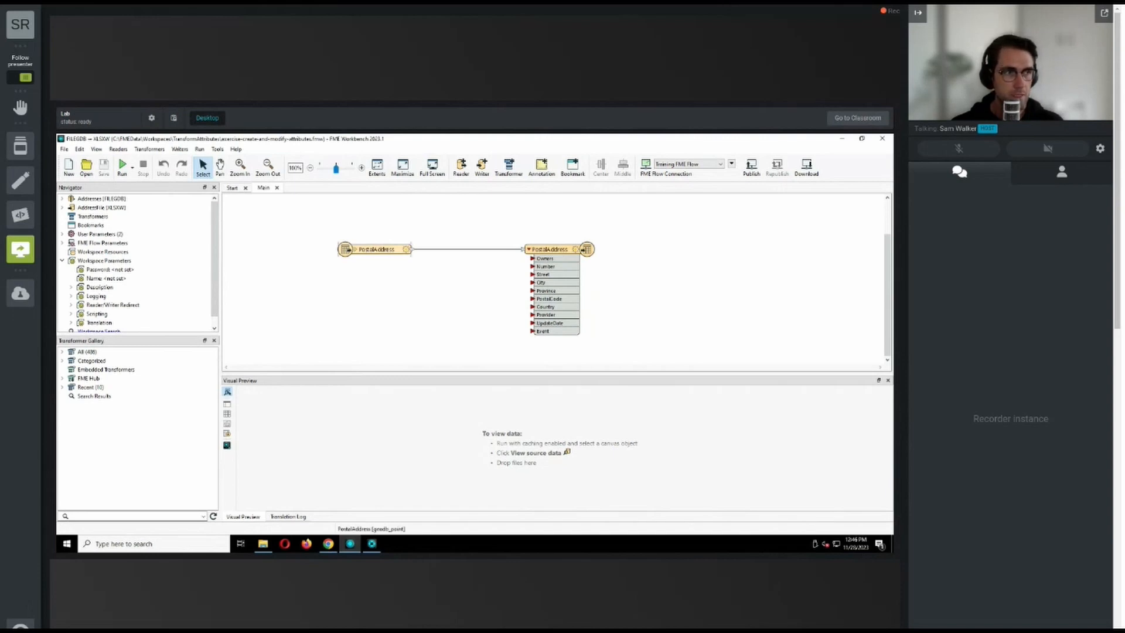
left_click(356, 249)
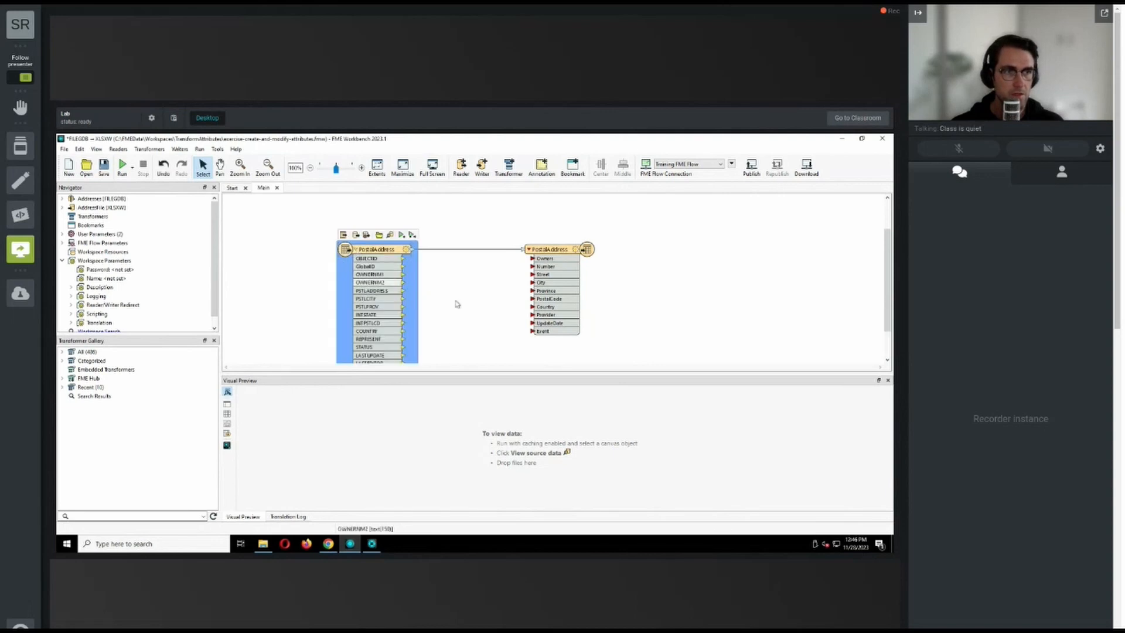
scroll(459, 308, "down", 2)
scroll(459, 307, "up", 1)
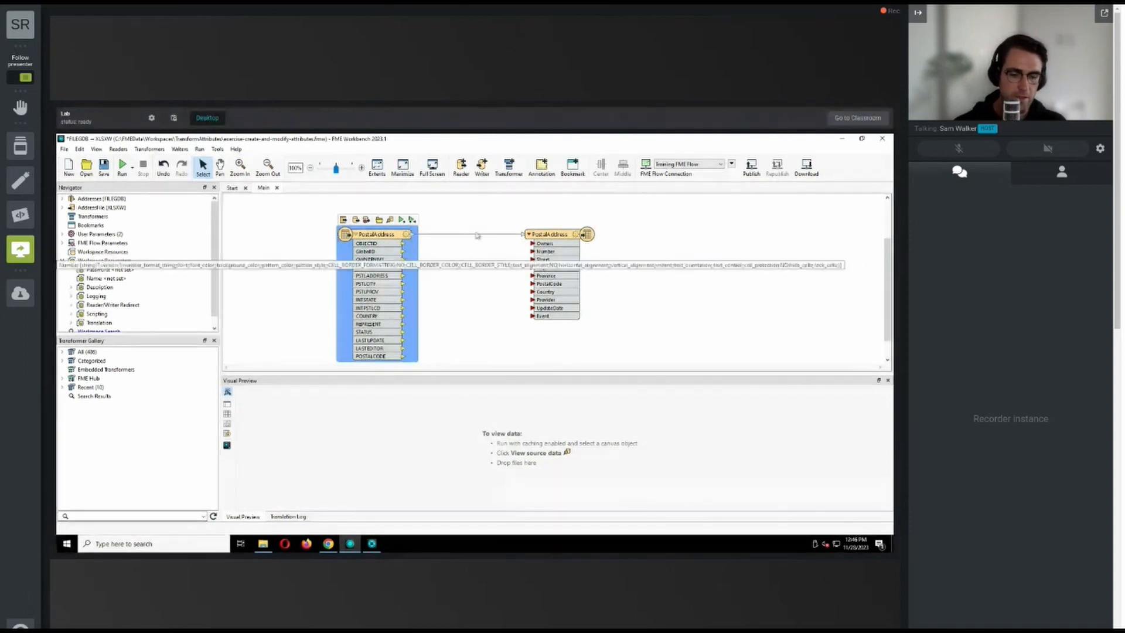
- Insert an AttributeManager transformer on the connection between the source and destination PostalAddress feature types
left_click(812, 319)
type("ute")
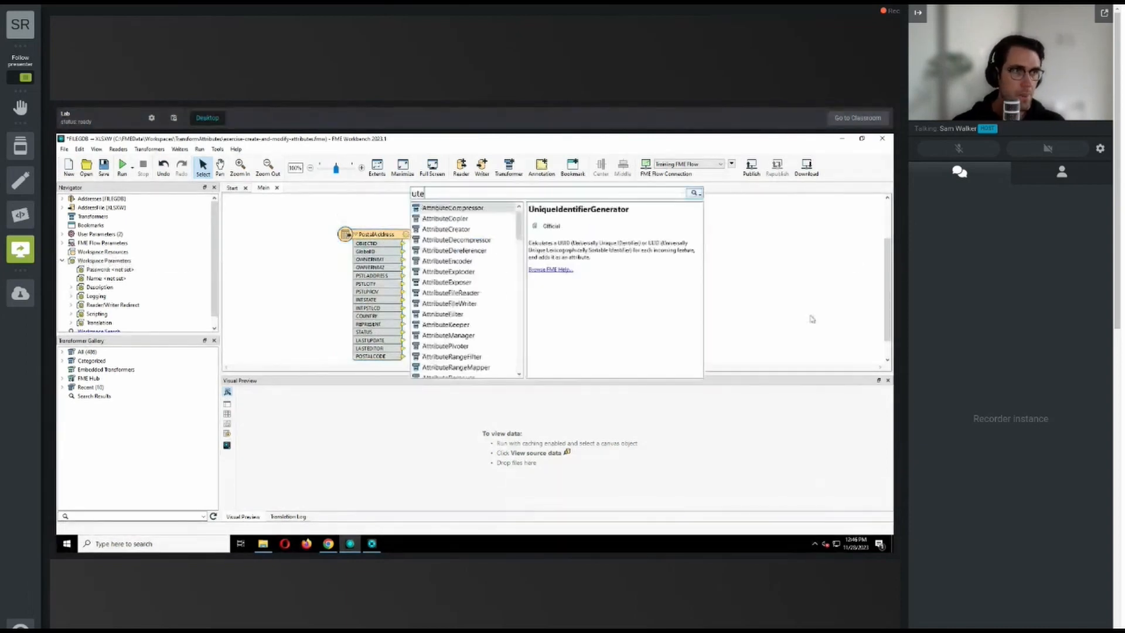
type("manager")
key("Return")
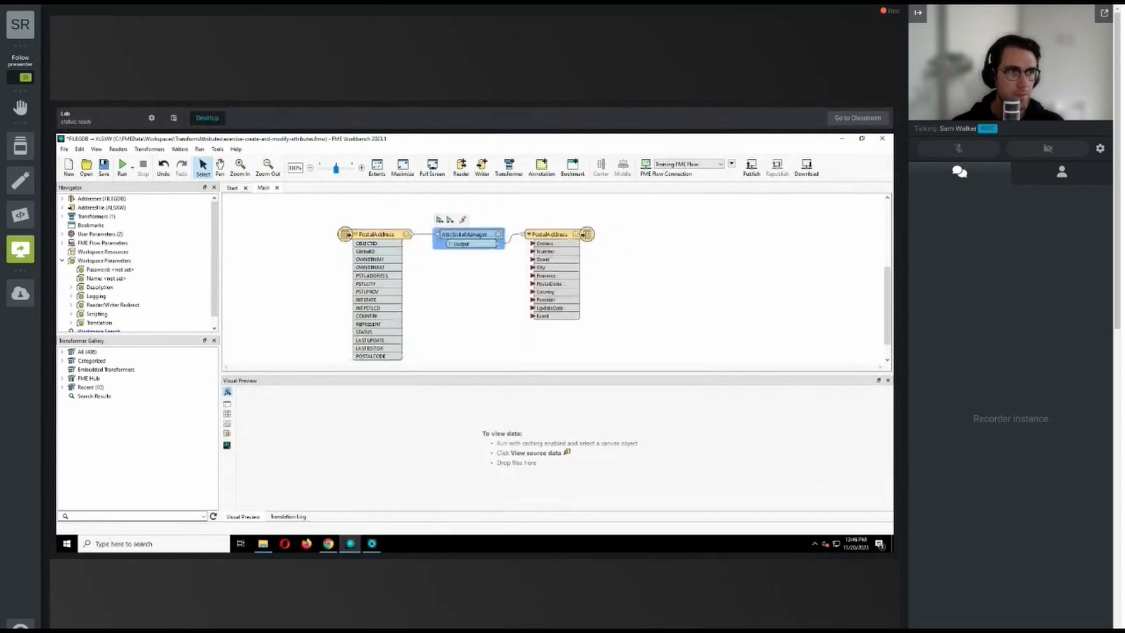
- In the AttributeManager, remove the attributes OBJECTID, GlobalID, INTSTATE, INTPSTLCD, REPRESENT, STATUS, LASTUPDATE and LASTEDITOR
double_click(475, 236)
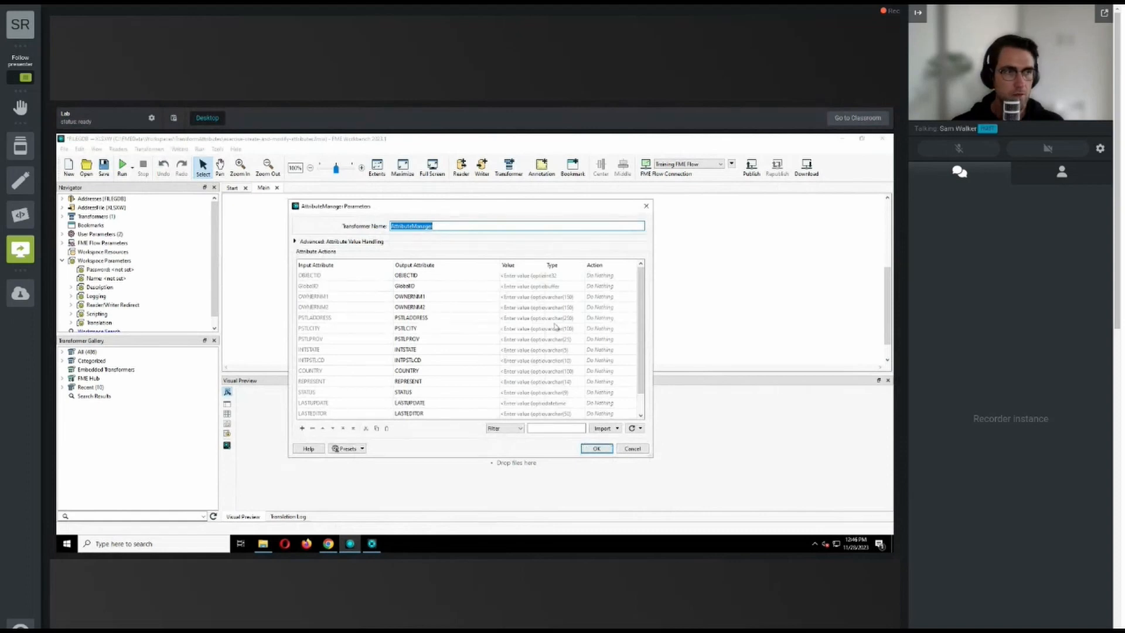
left_click(433, 276)
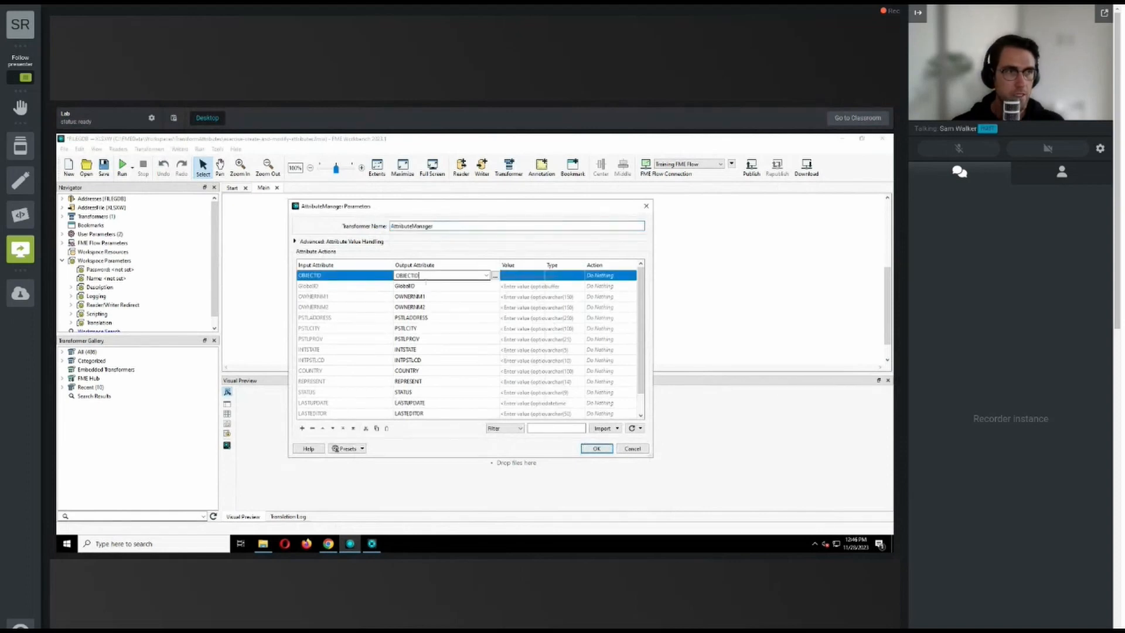
left_click(426, 287, "shift")
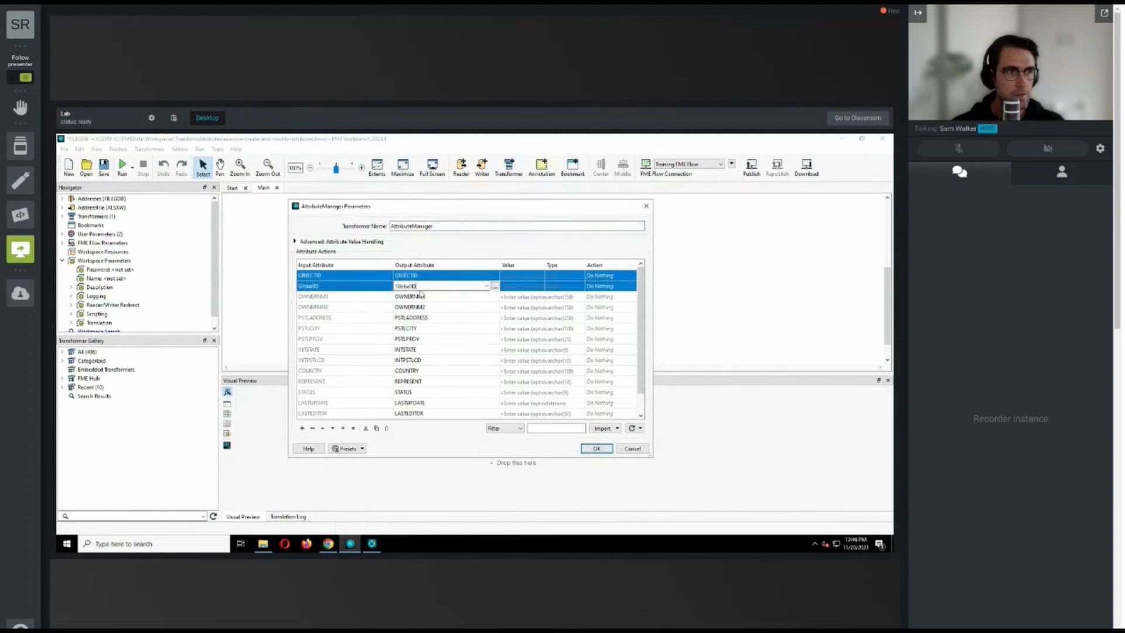
left_click(428, 350, "ctrl")
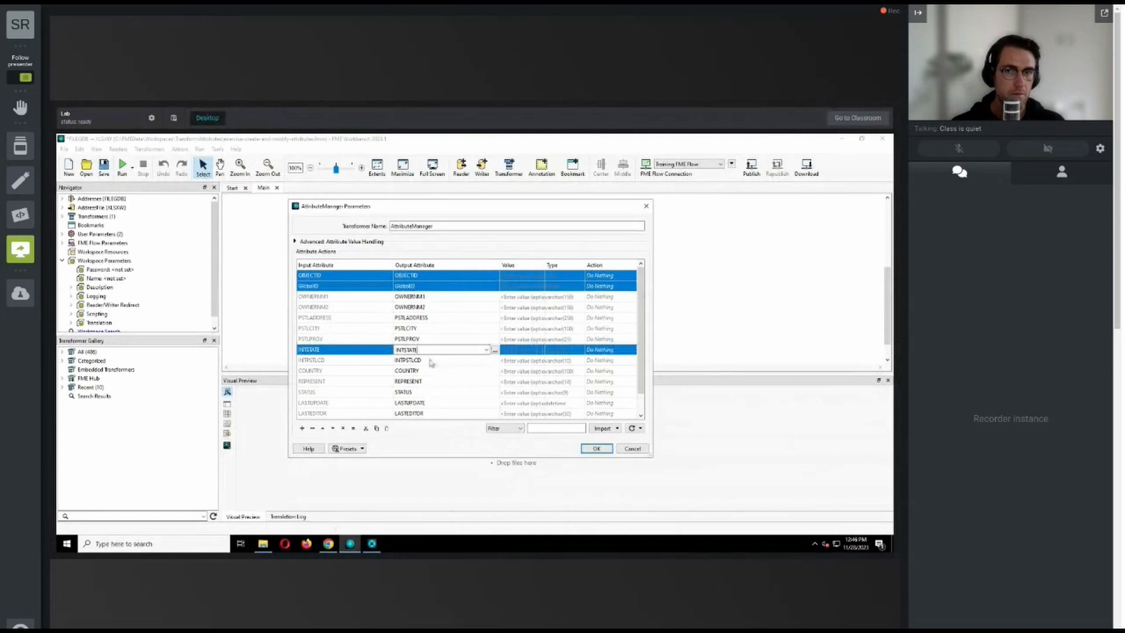
left_click(431, 360, "ctrl")
left_click(432, 382, "ctrl")
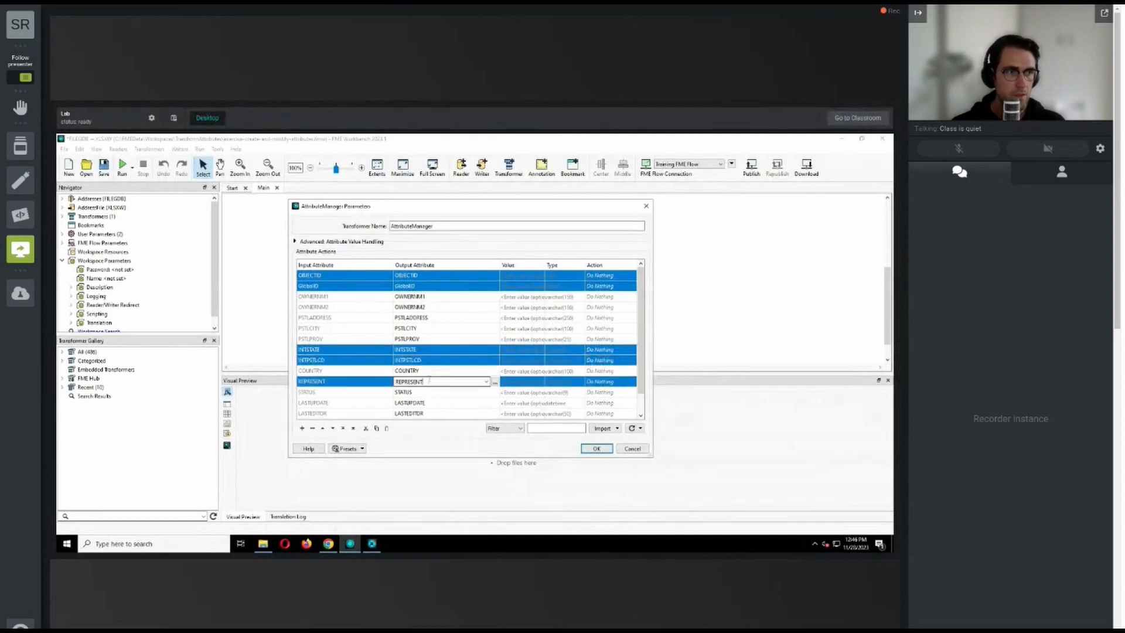
scroll(440, 363, "down", 1)
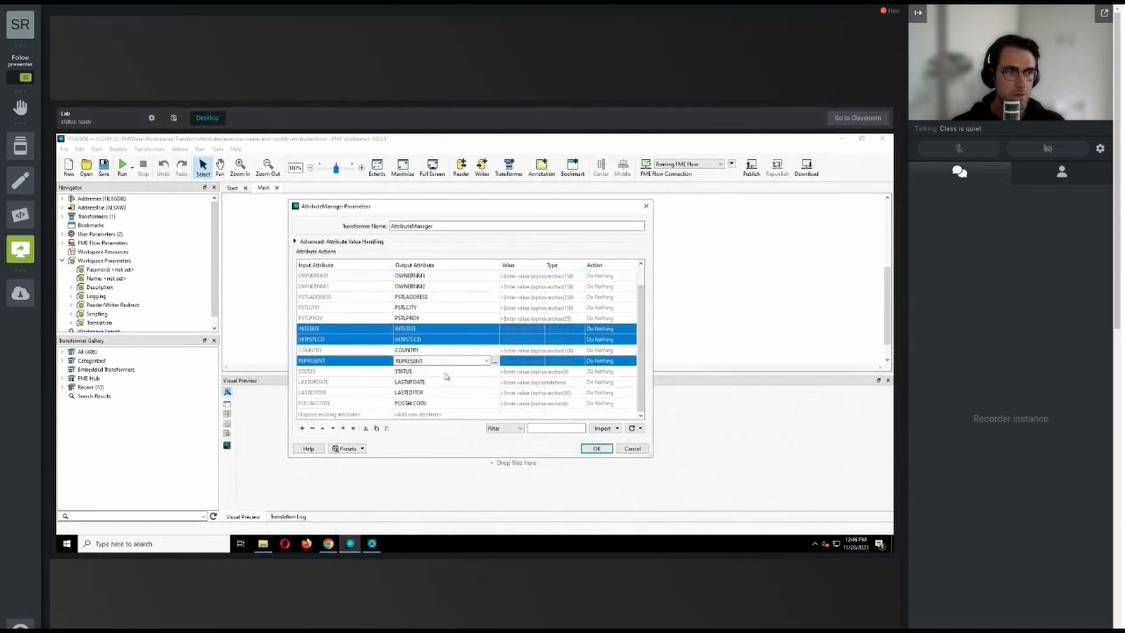
left_click(423, 372, "ctrl")
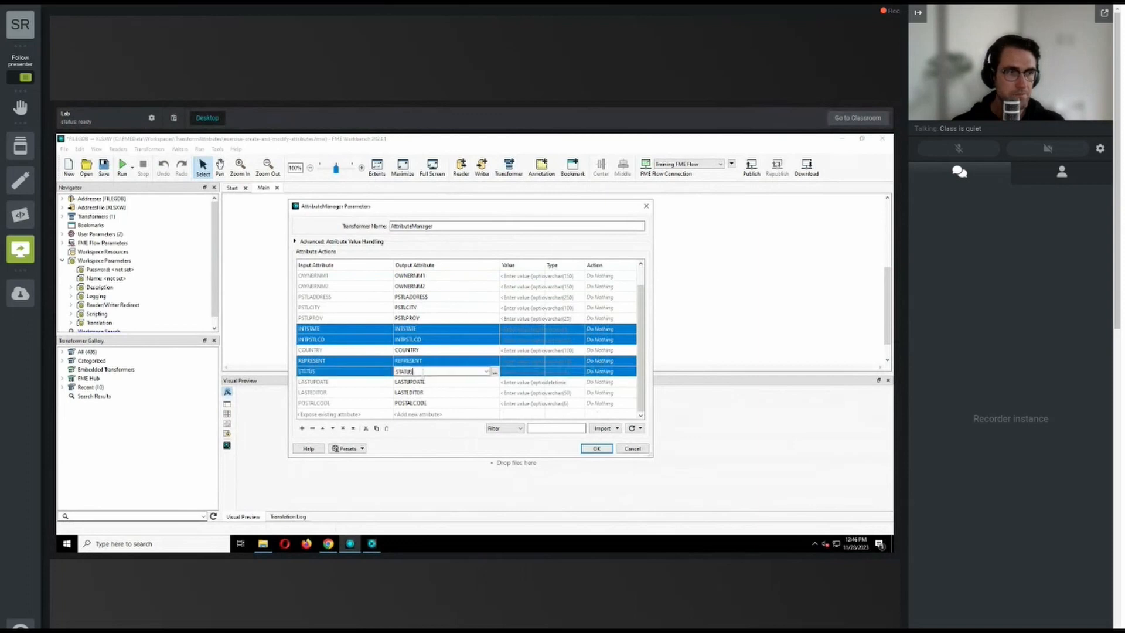
left_click(433, 383, "ctrl")
left_click(434, 394, "ctrl")
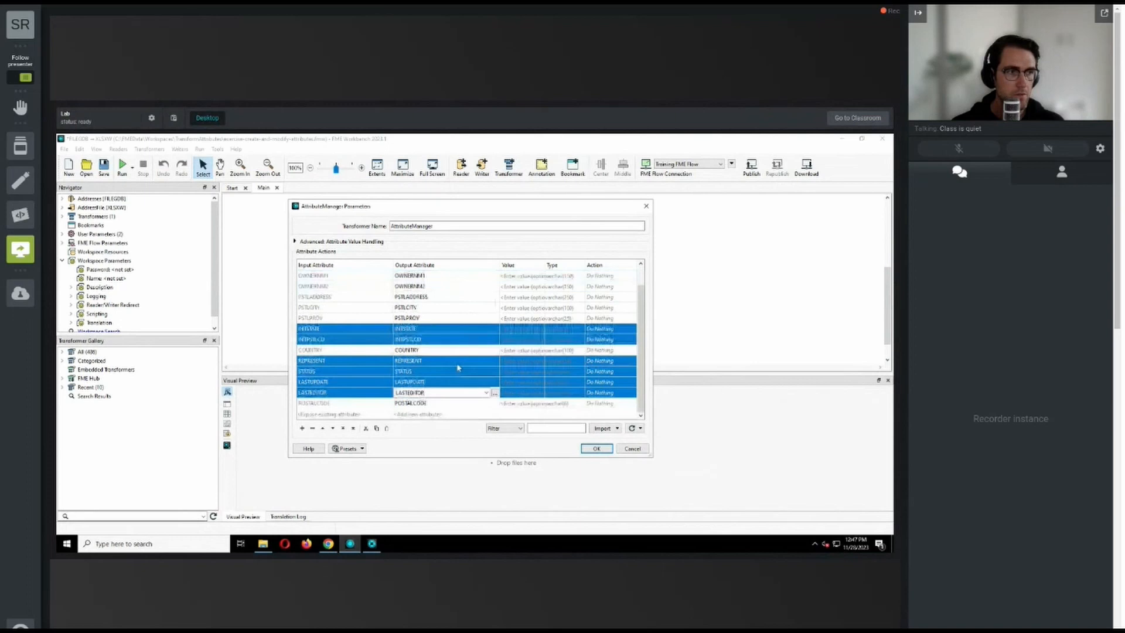
left_click(314, 428)
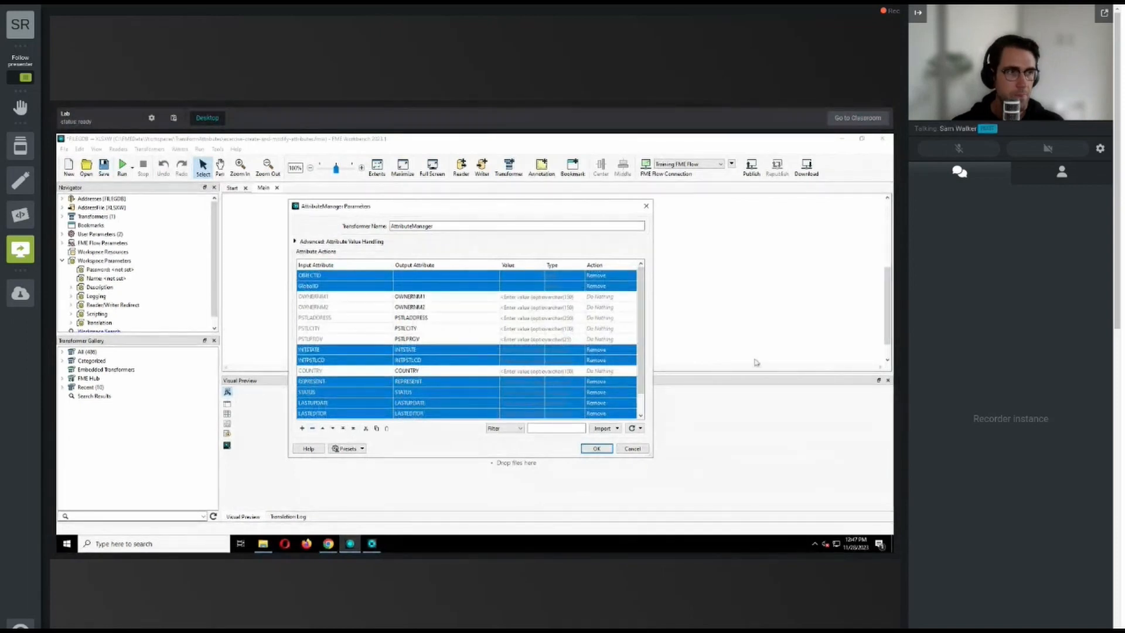
- Rename the PSTLCITY attribute to City and the PSTLPROV attribute to Province
left_click(422, 331)
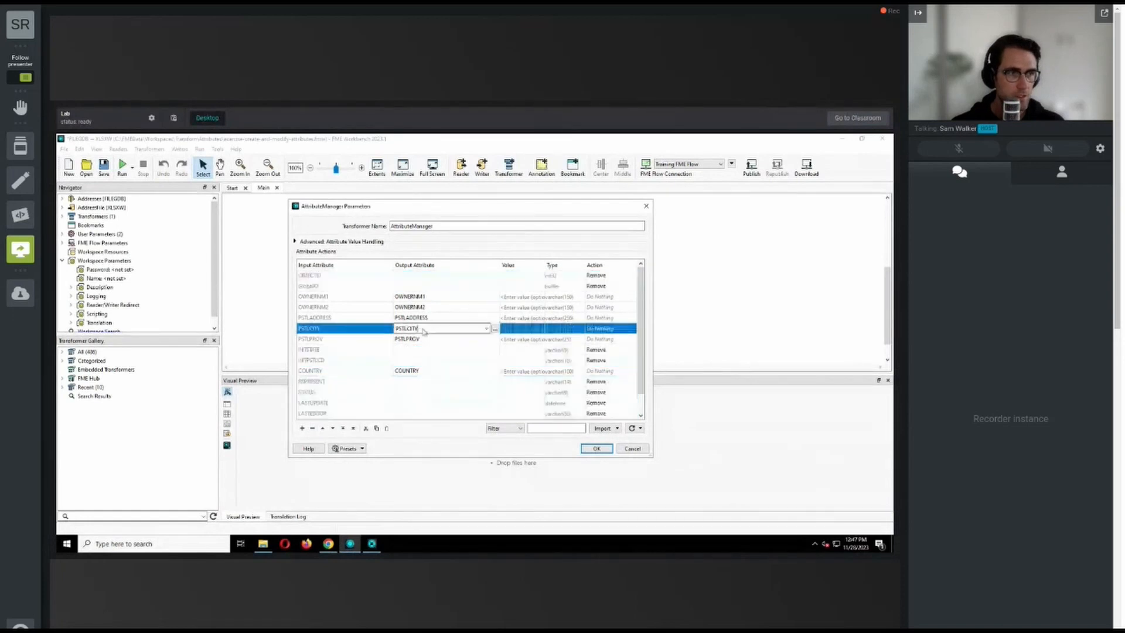
type("City")
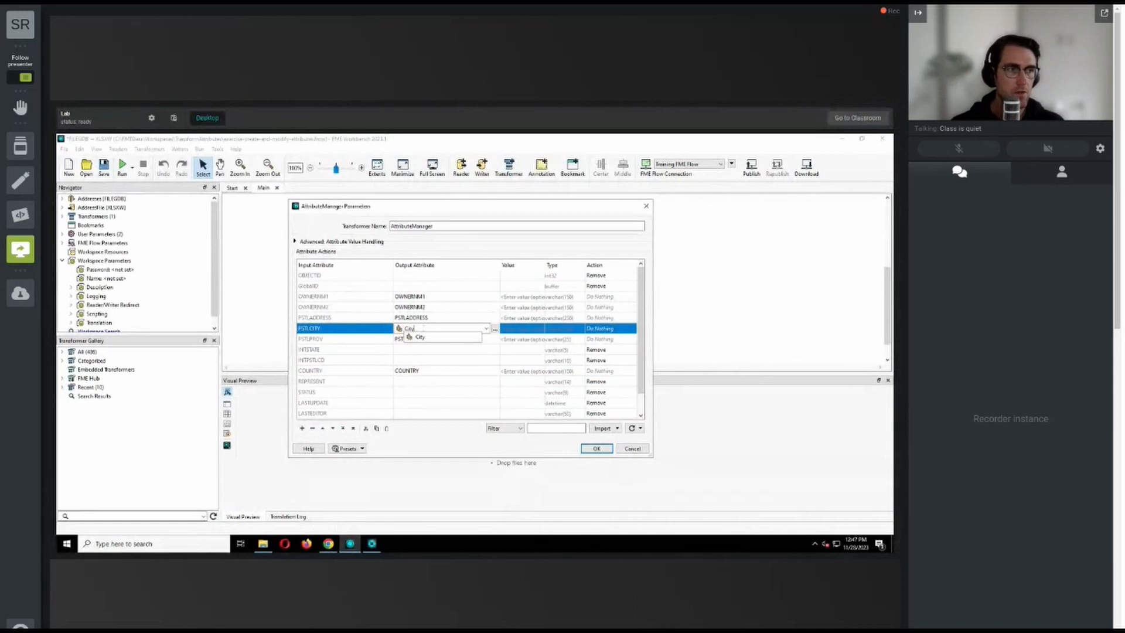
left_click(425, 337)
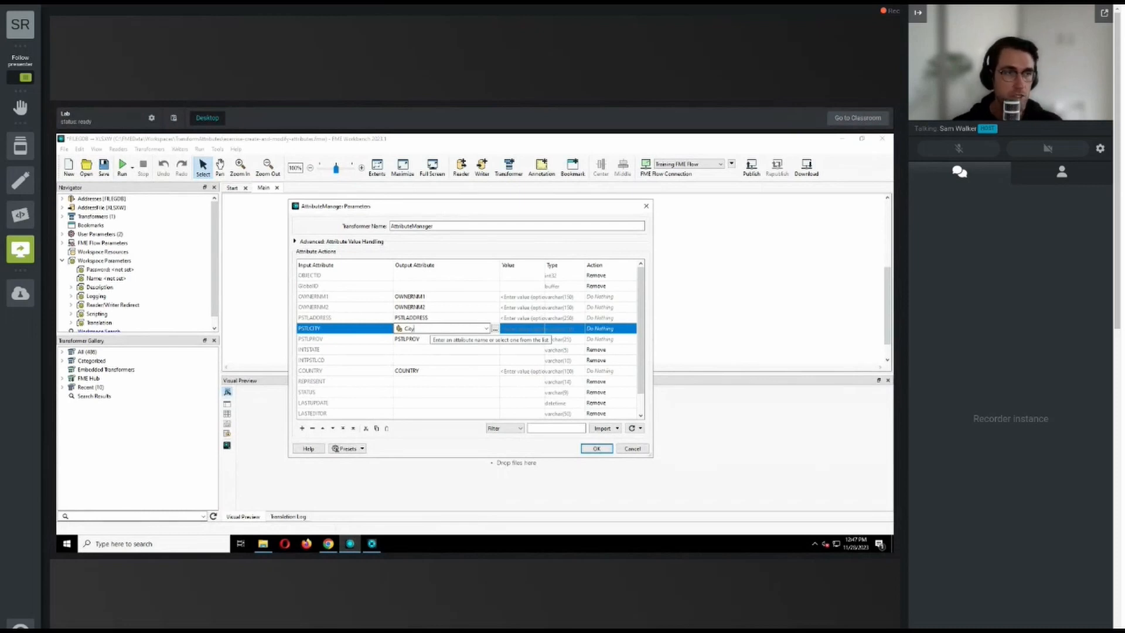
left_click(438, 317)
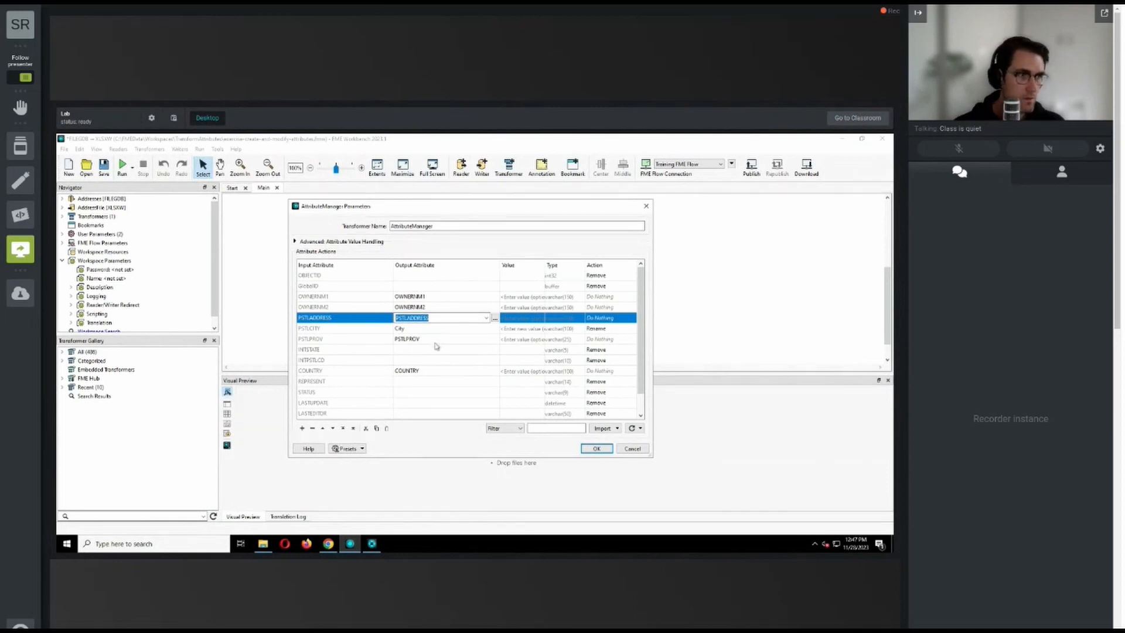
left_click(434, 341)
type("Province")
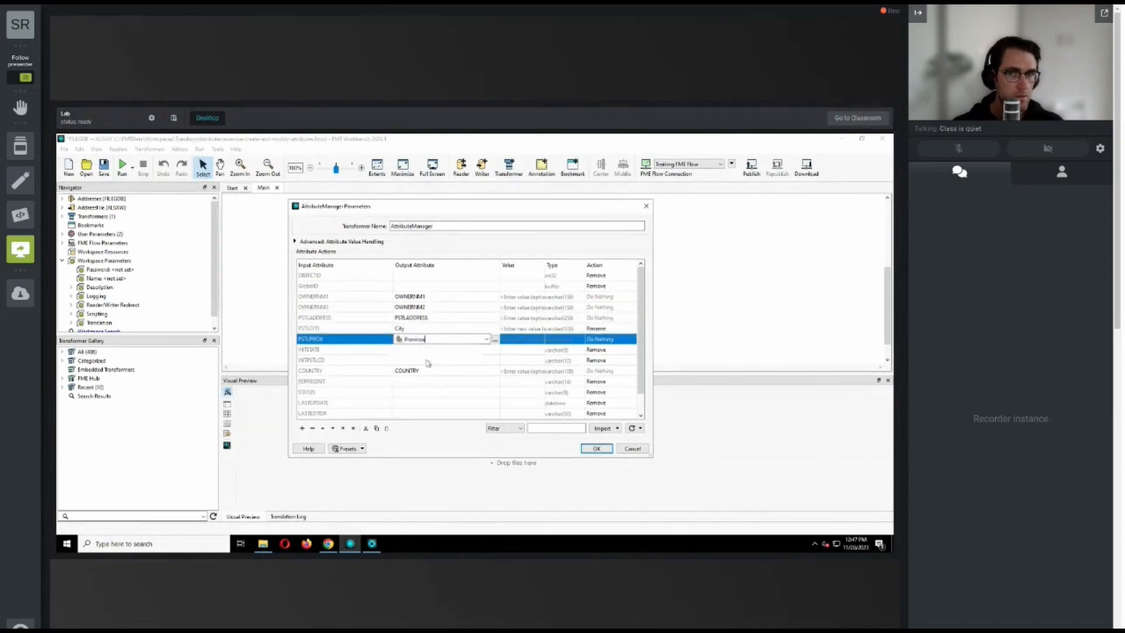
- Rename the COUNTRY attribute to Country and the POSTALCODE attribute to PostalCode
left_click(422, 372)
type("Count")
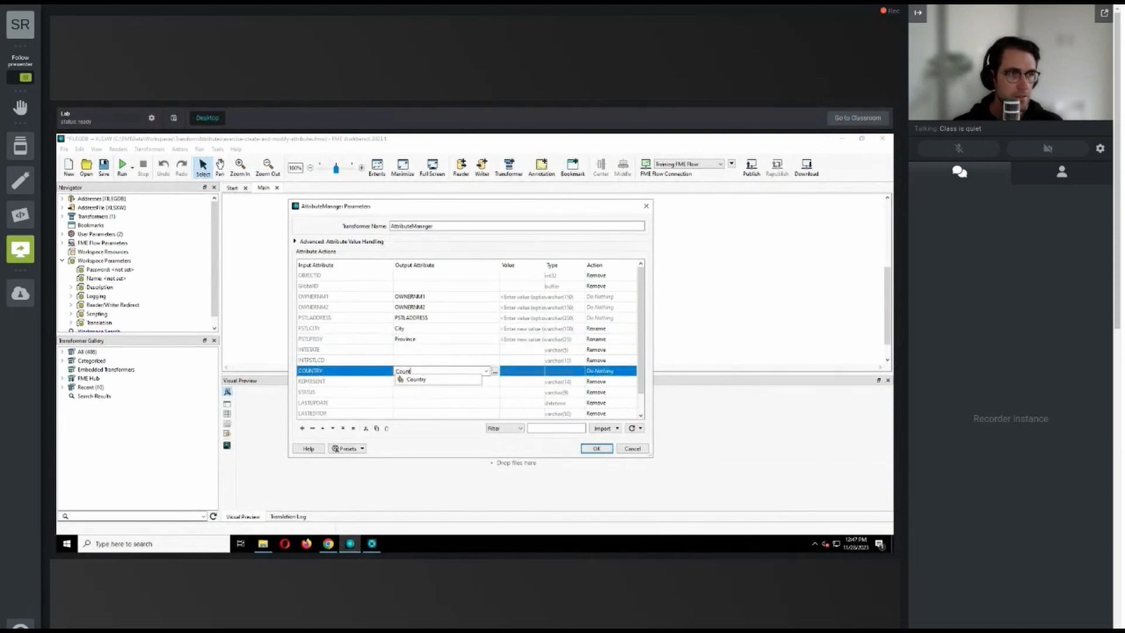
left_click(420, 380)
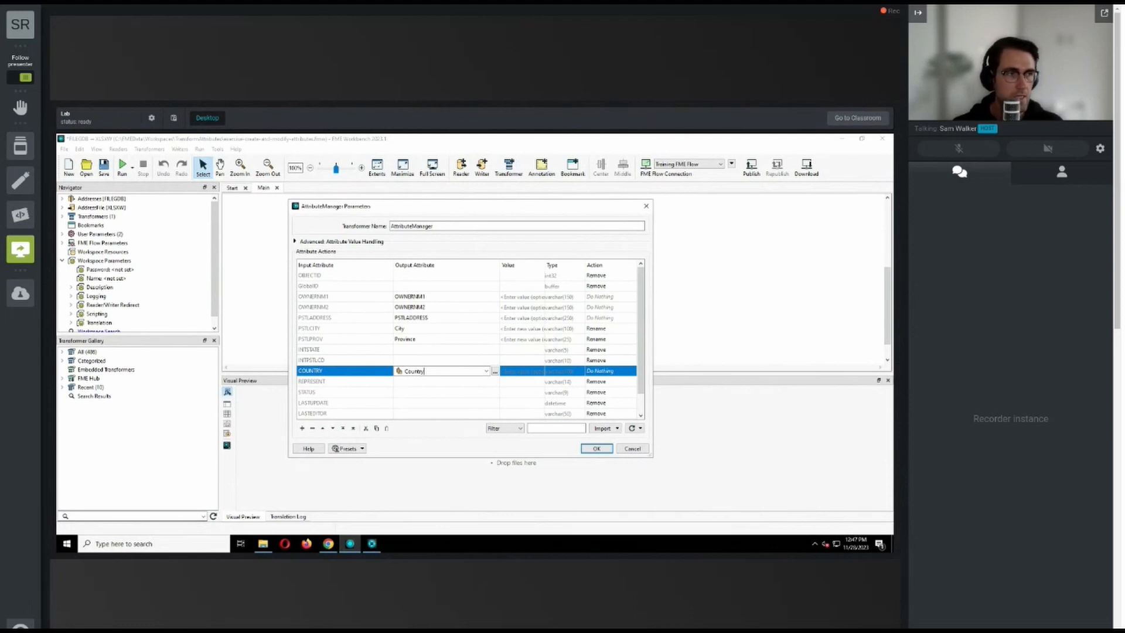
scroll(426, 338, "down", 1)
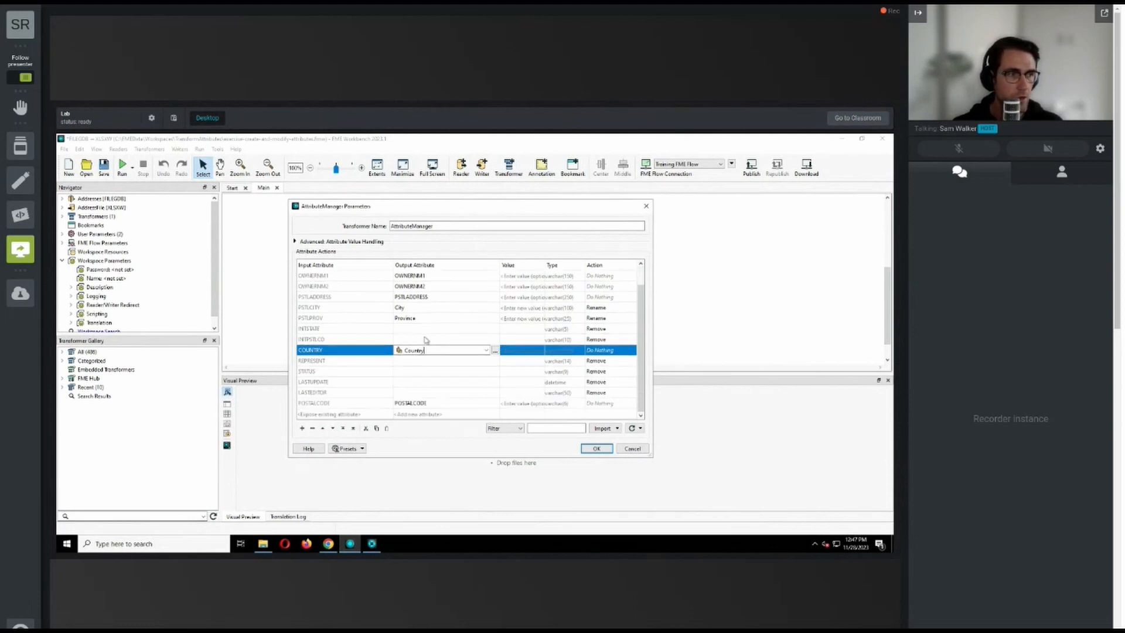
left_click(426, 407)
double_click(426, 404)
type("PostalCode")
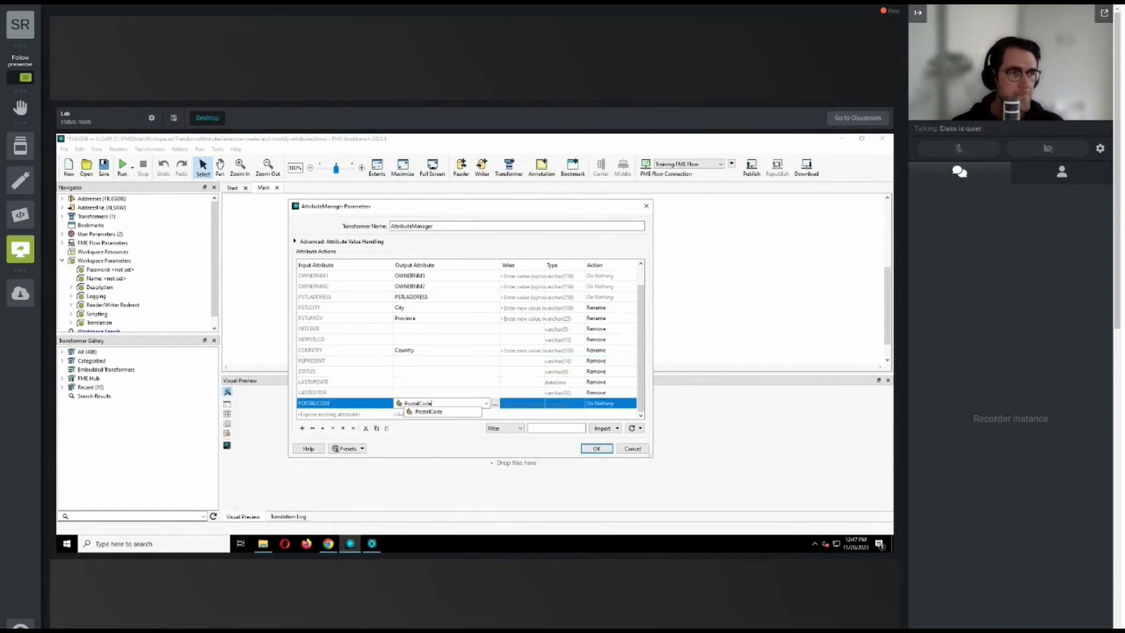
left_click(437, 412)
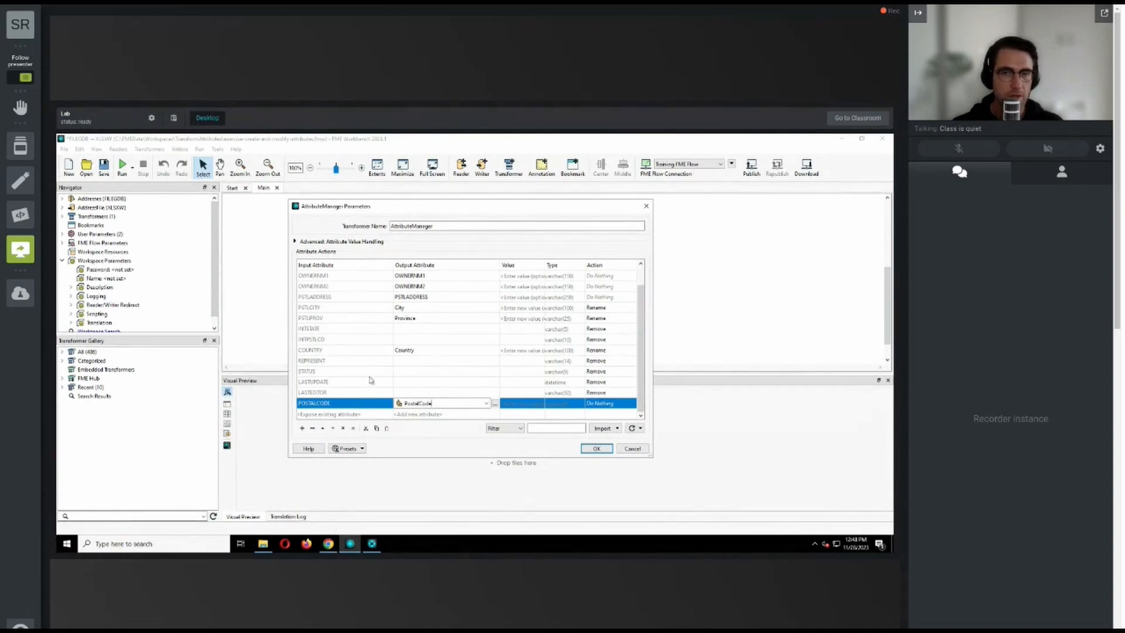
- Add a new output attribute Provider with the value Safe Software, and widen the parameters dialog
left_click(426, 413)
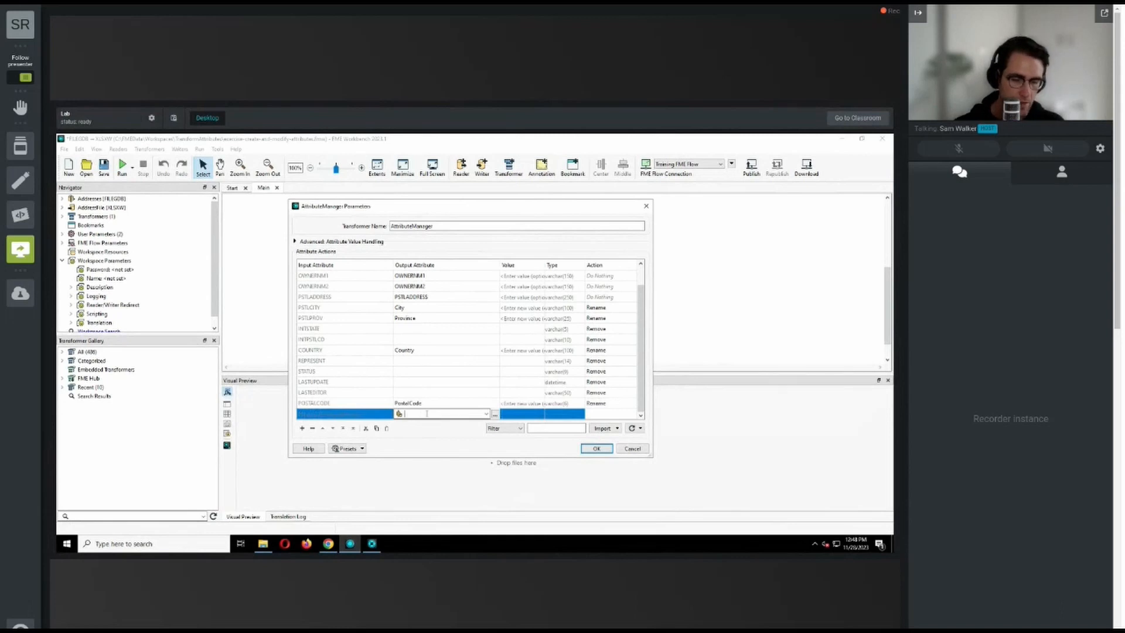
type("Prov")
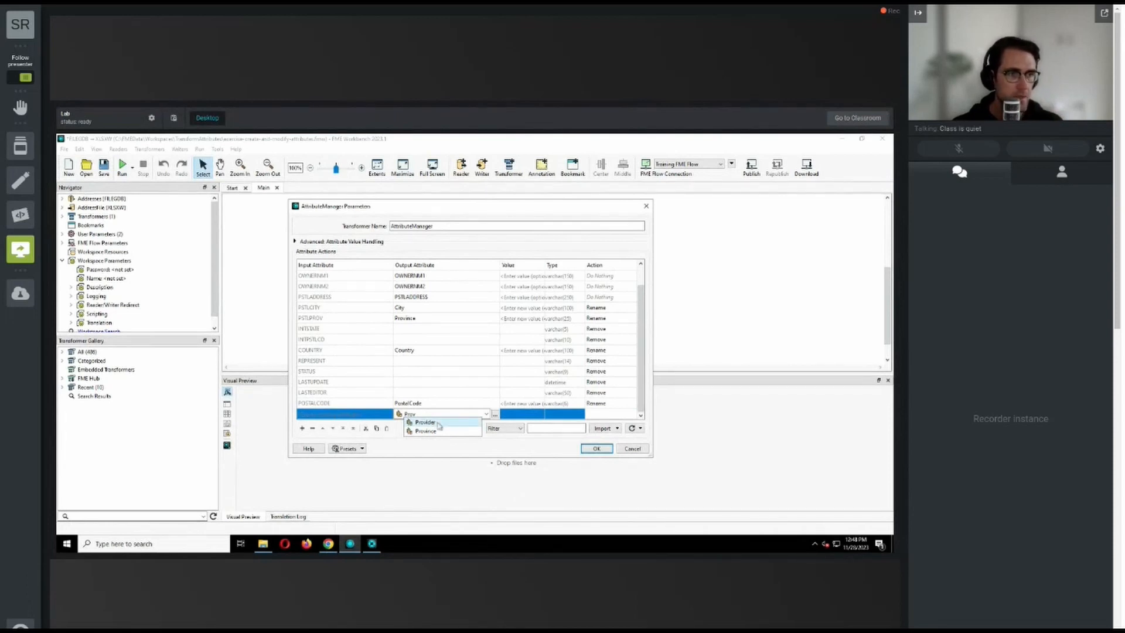
left_click(426, 423)
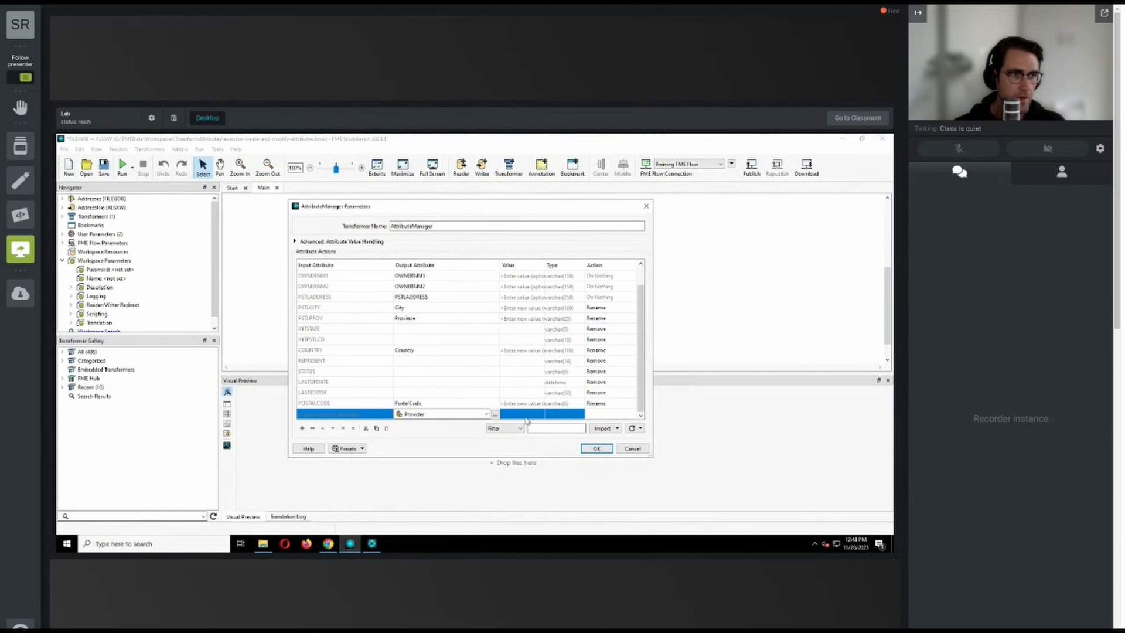
left_click(526, 416)
type("Safe")
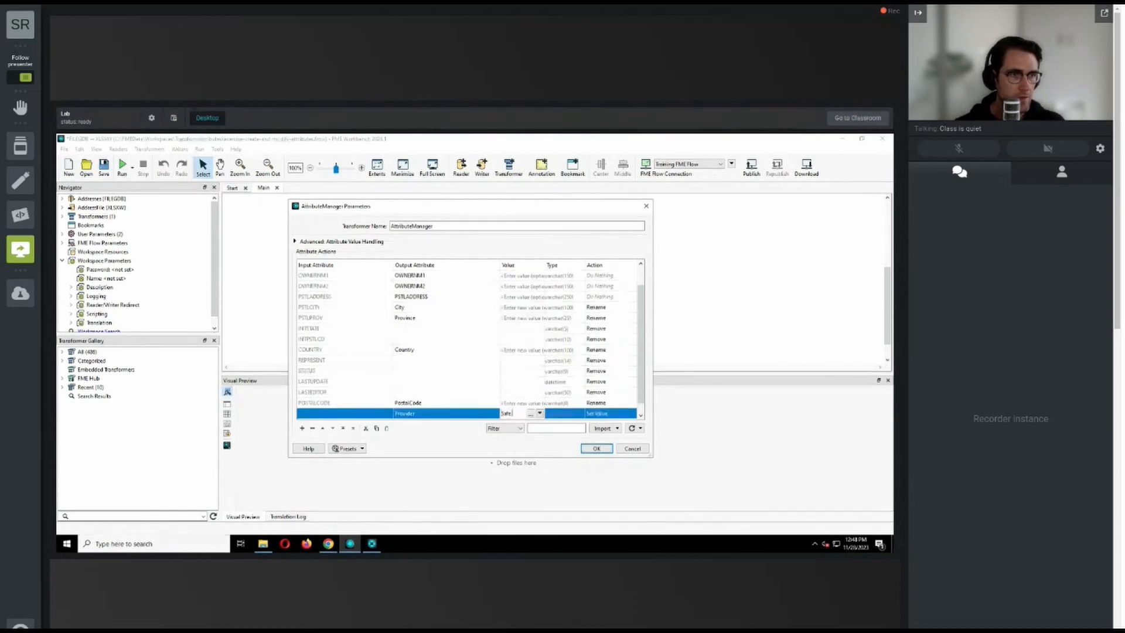
type(" Software")
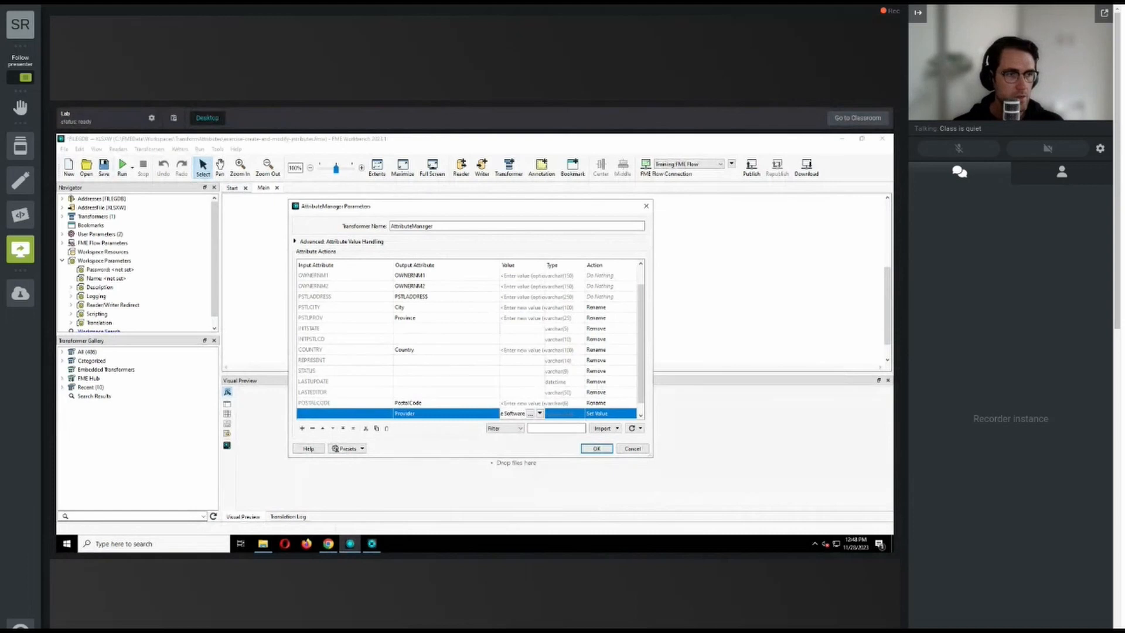
left_click(430, 429)
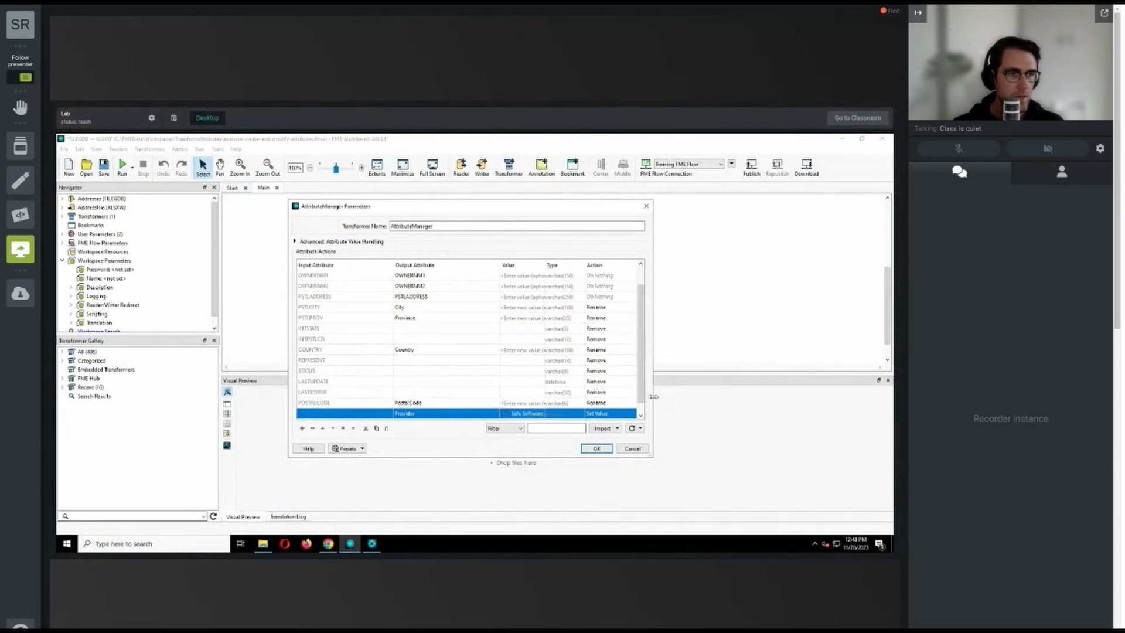
left_click_drag(653, 396, 686, 397)
scroll(468, 340, "down", 1)
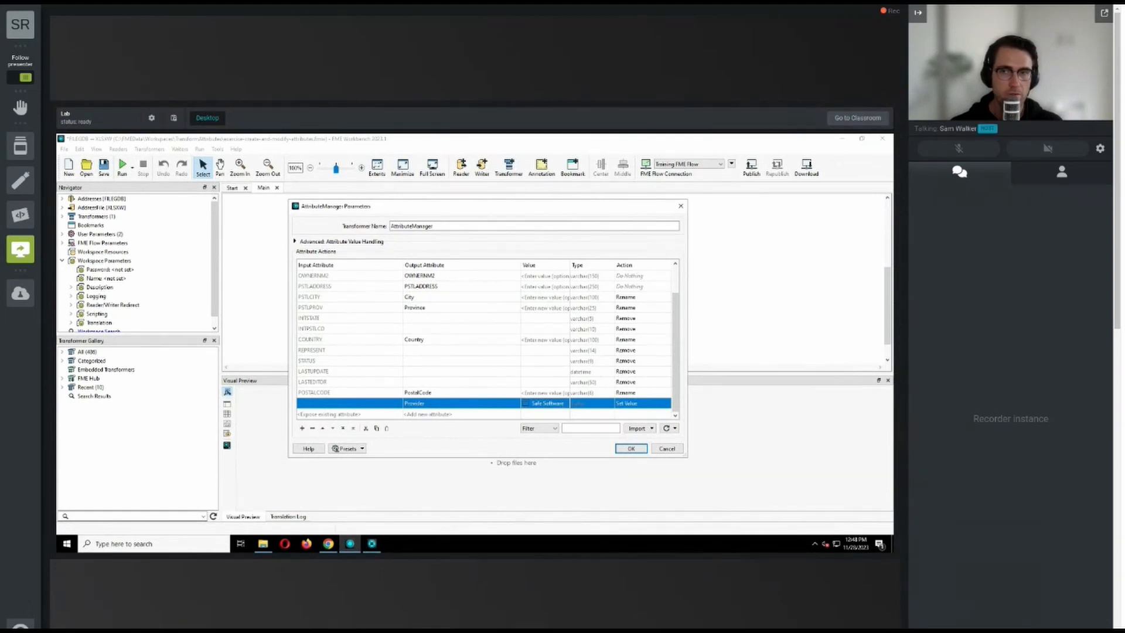
- Add a new output attribute UpdateDate below Provider in the AttributeManager
left_click(426, 415)
type("UpdateD")
left_click(439, 423)
- Set the UpdateDate value to the DateTimeNow date/time function using the text editor, and accept the AttributeManager parameters
left_click(565, 415)
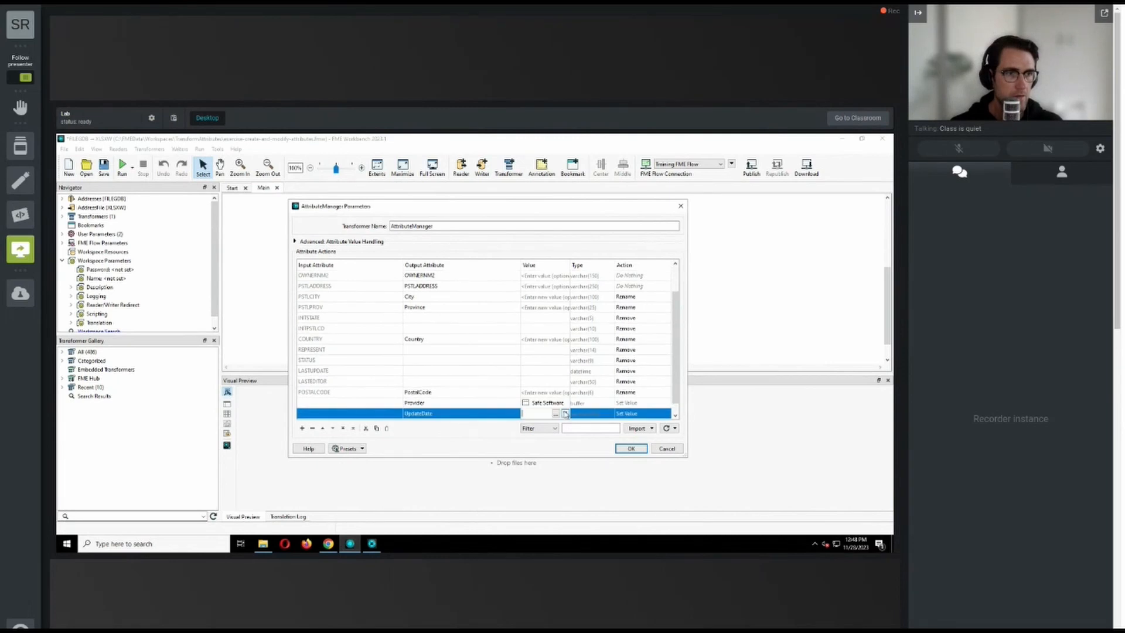
left_click(566, 414)
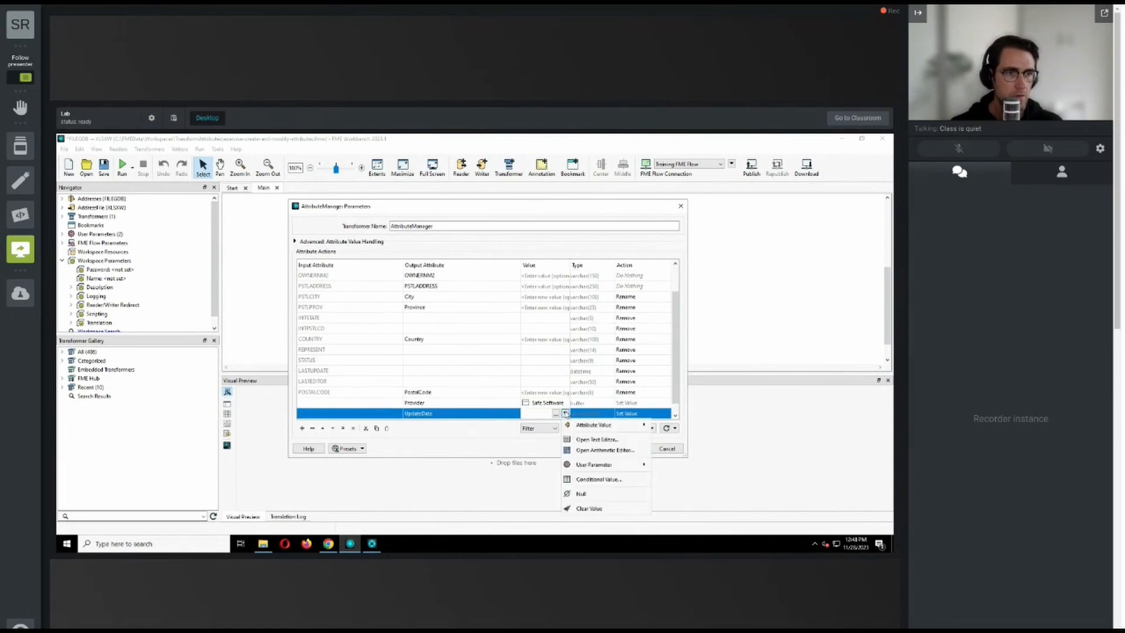
left_click(625, 440)
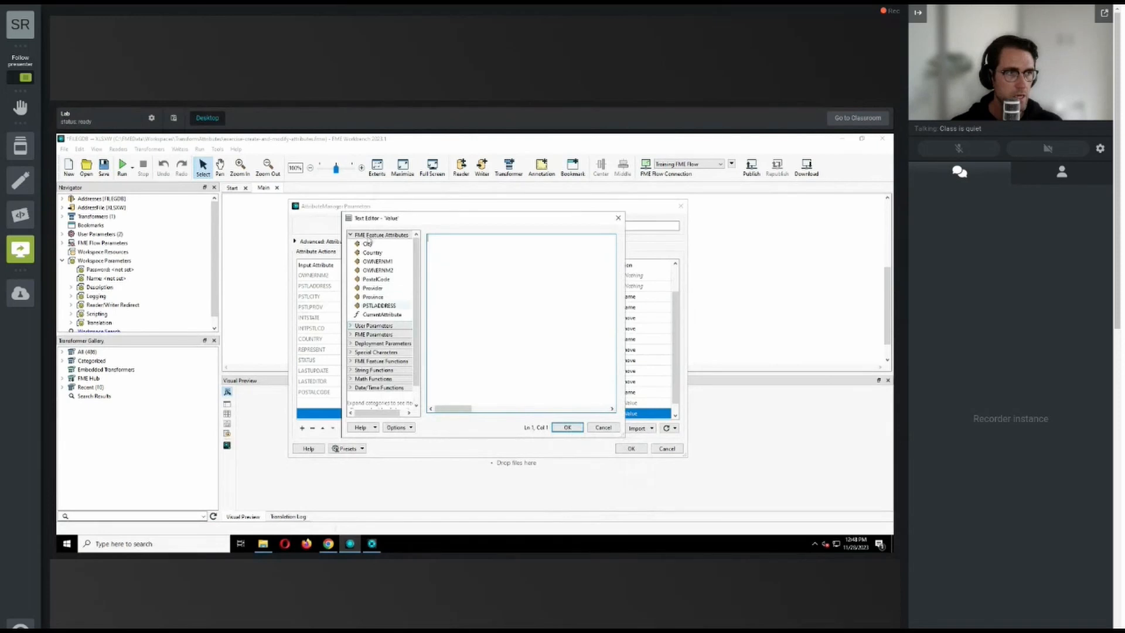
left_click(369, 235)
left_click(372, 306)
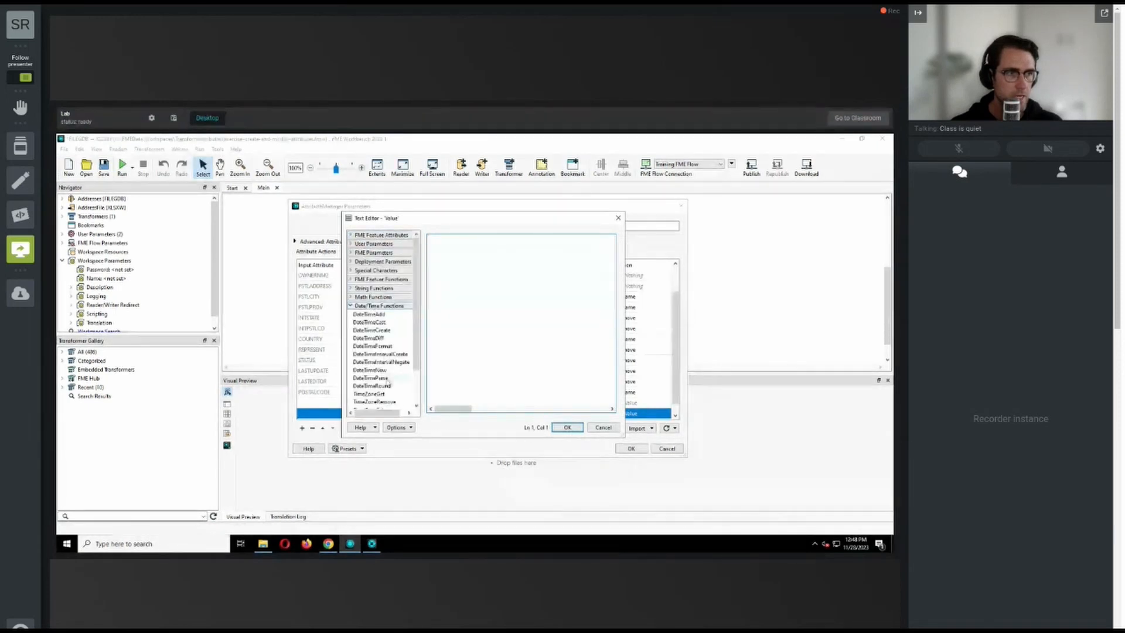
scroll(387, 380, "down", 1)
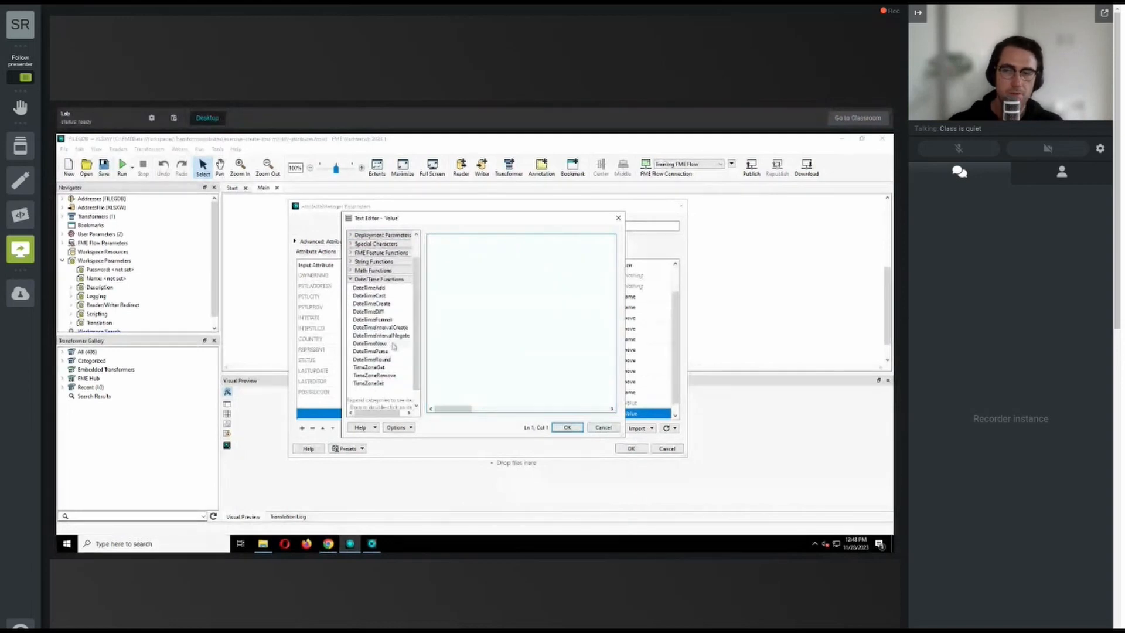
double_click(393, 345)
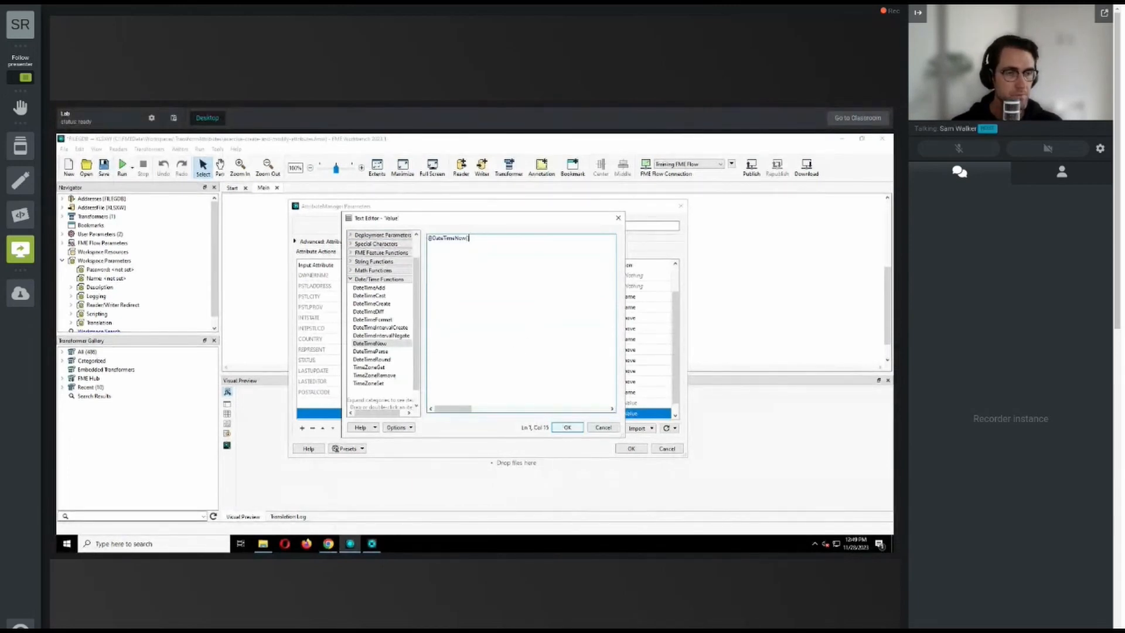
left_click(567, 428)
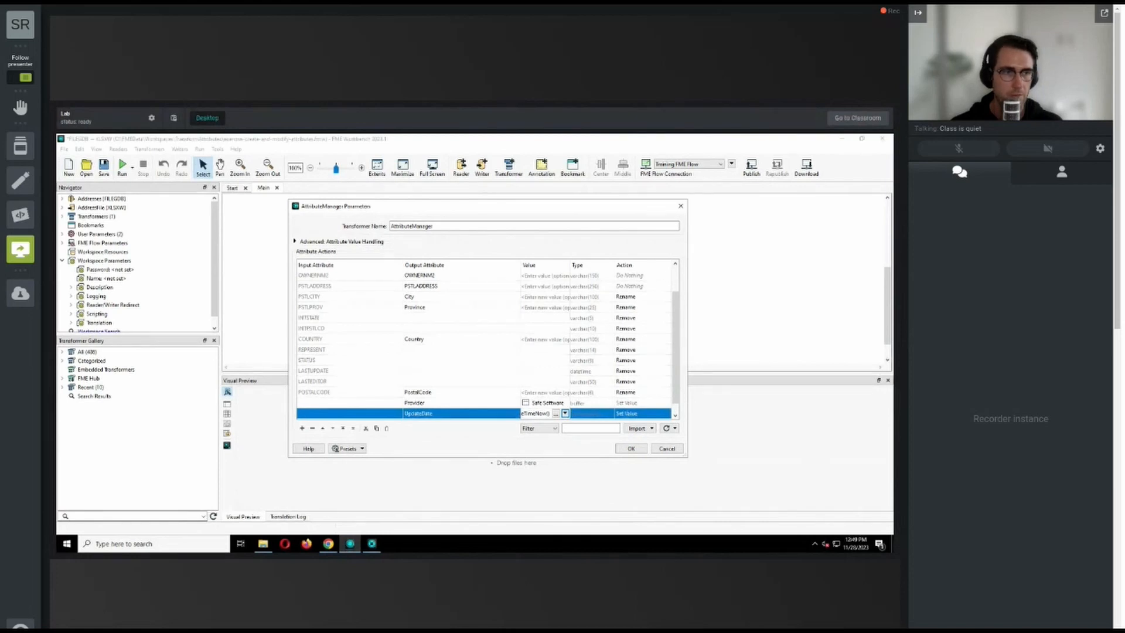
left_click(638, 450)
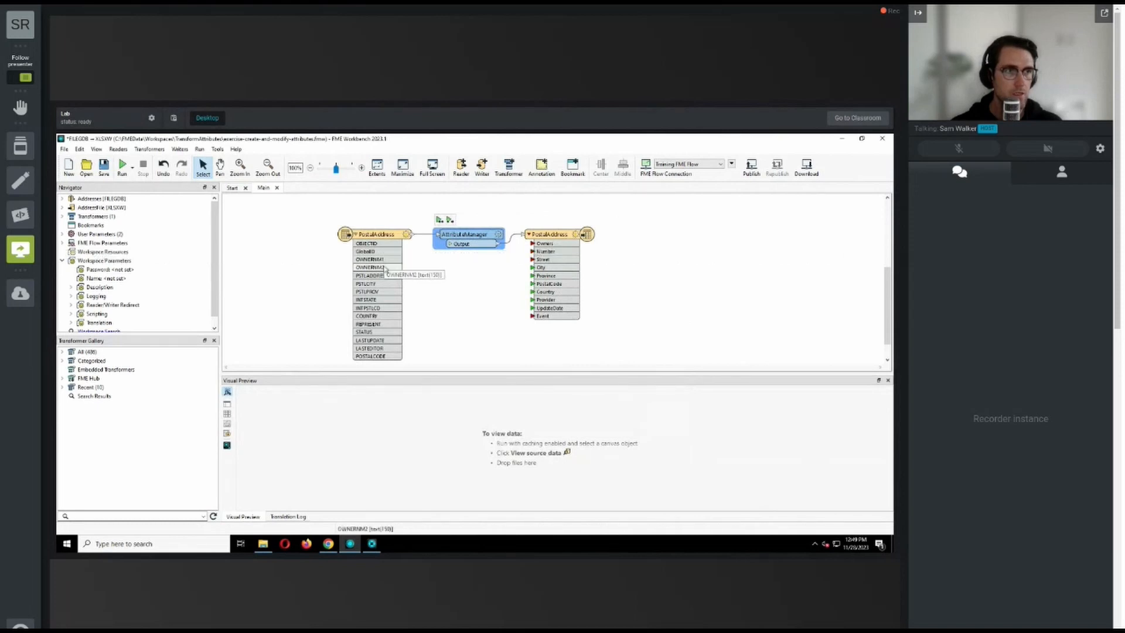
- Reopen the AttributeManager parameters and add a new output attribute Owners
double_click(475, 235)
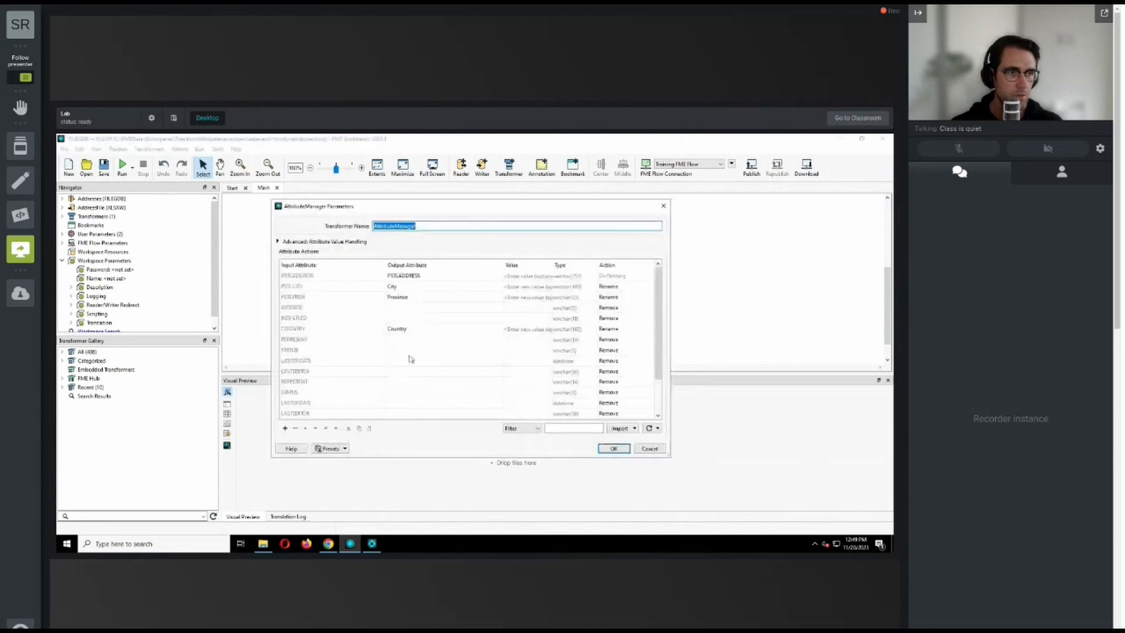
left_click(392, 414)
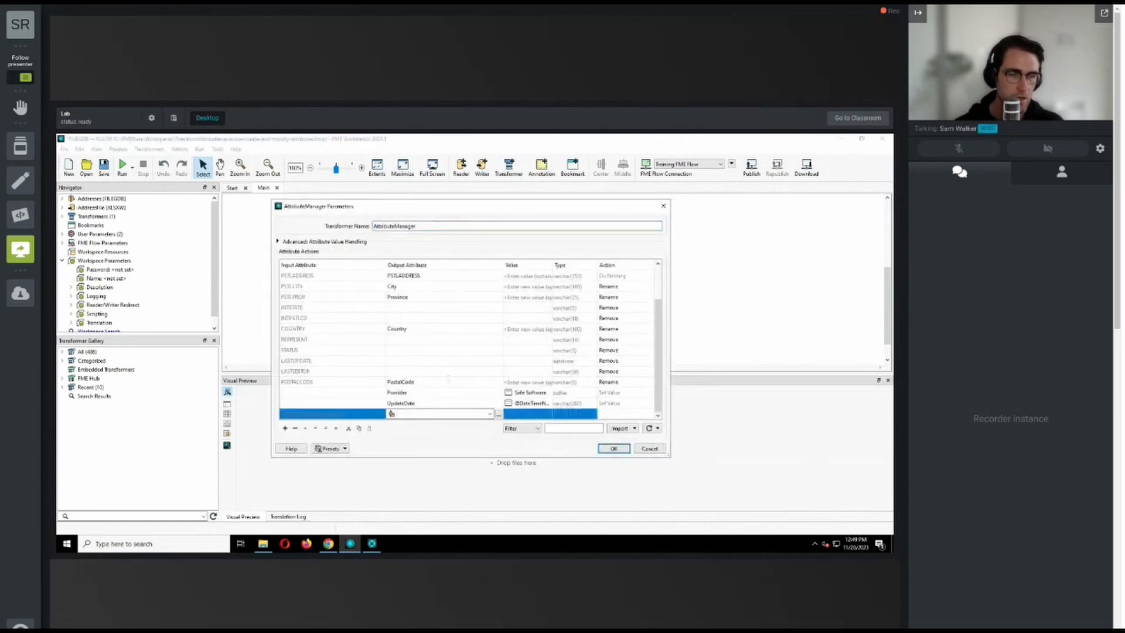
type("Own")
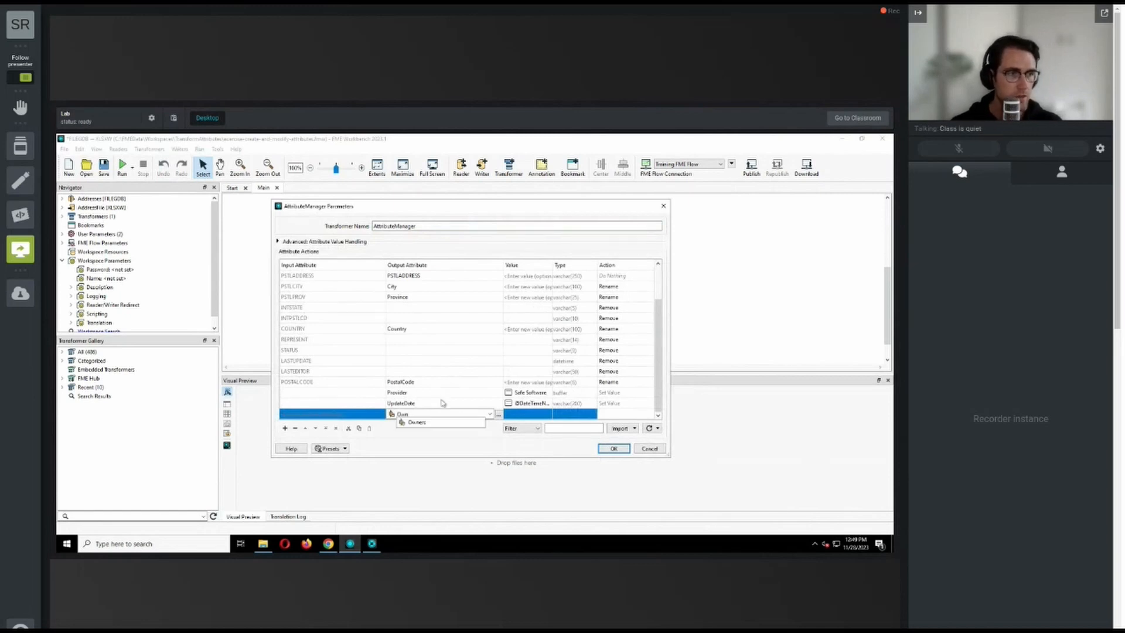
left_click(433, 423)
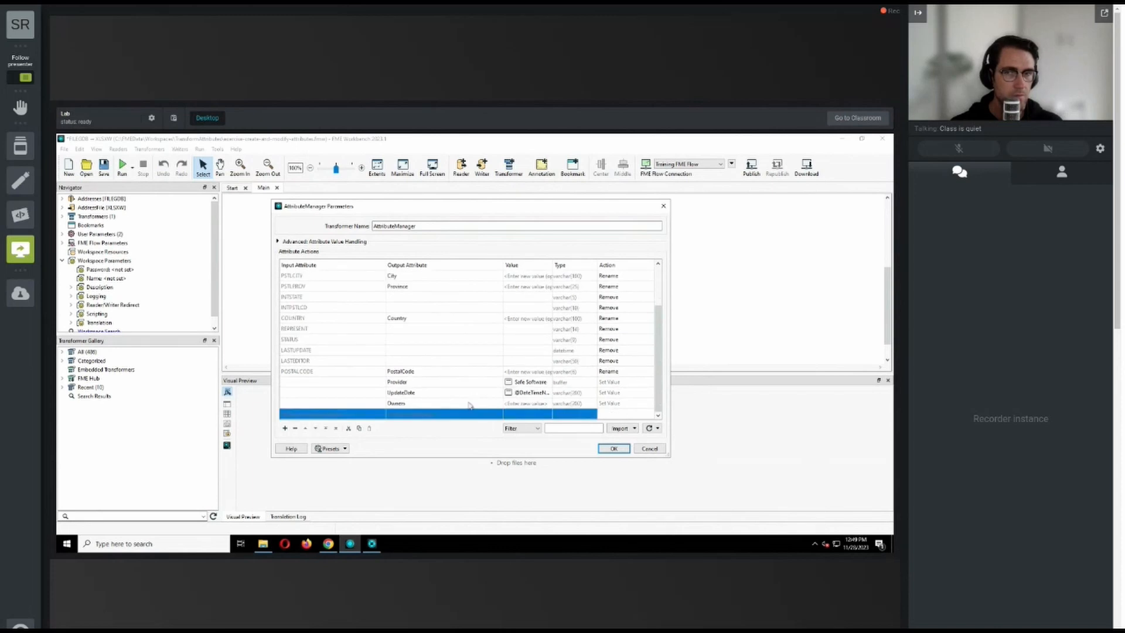
- In the text editor, build the Owners value from the OWNERNM1 and OWNERNM2 attributes, separated by a space
left_click(540, 404)
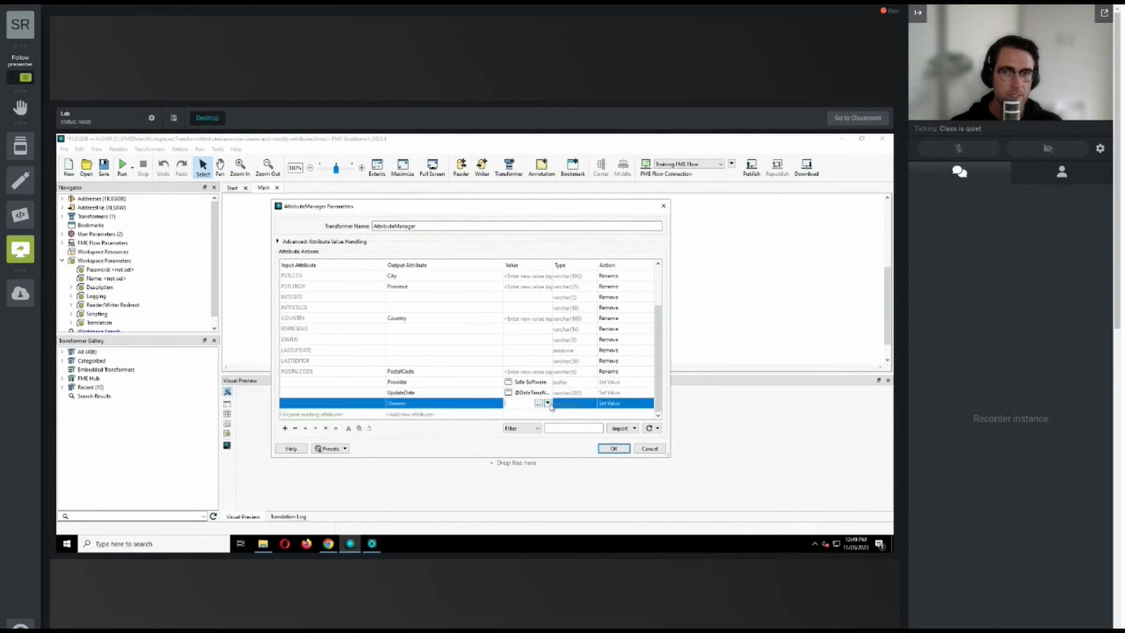
left_click(547, 404)
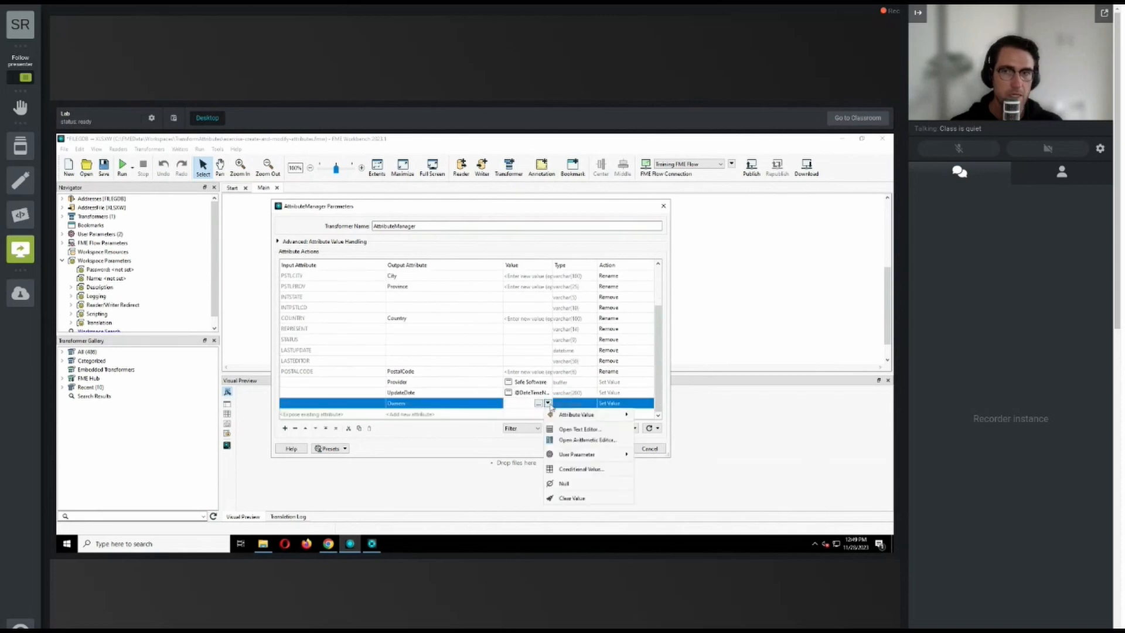
left_click(576, 430)
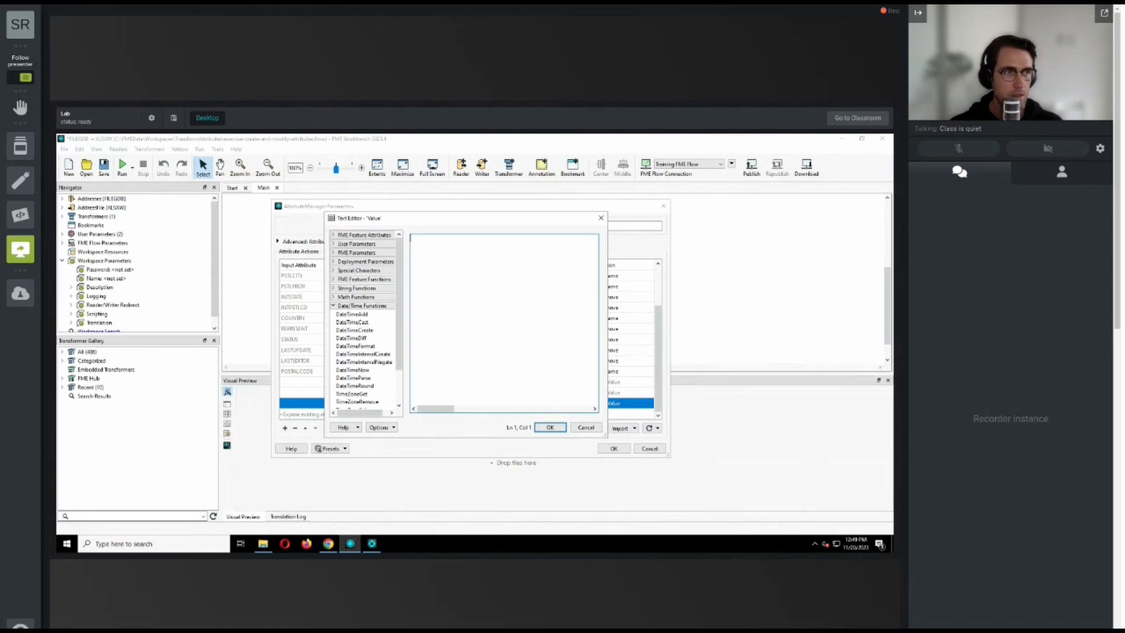
double_click(370, 235)
left_click_drag(361, 261, 469, 264)
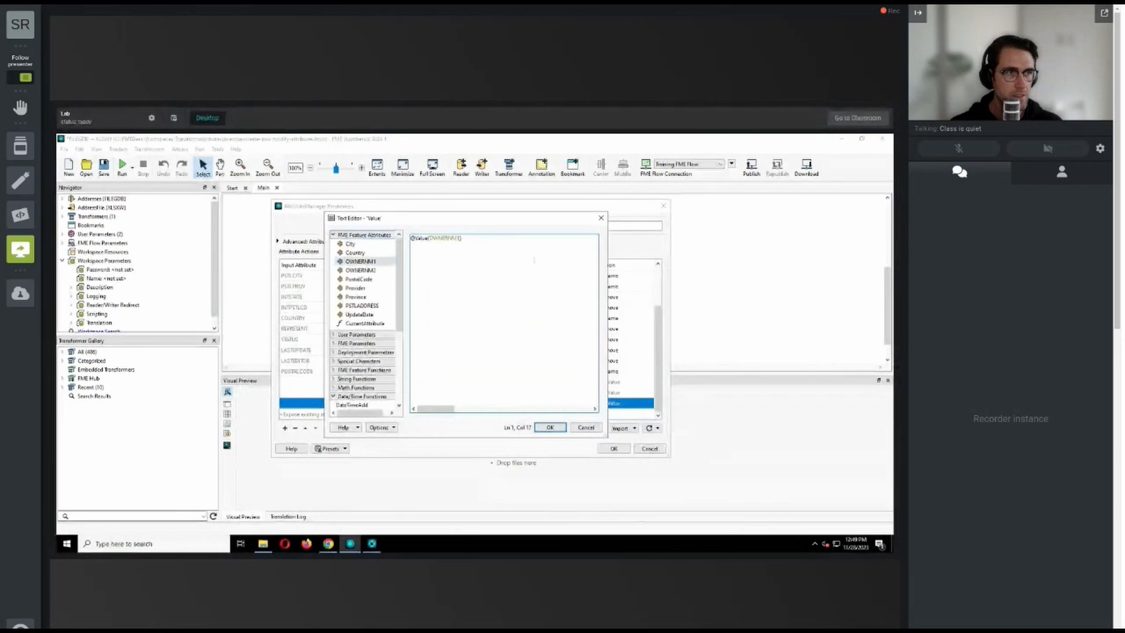
double_click(351, 270)
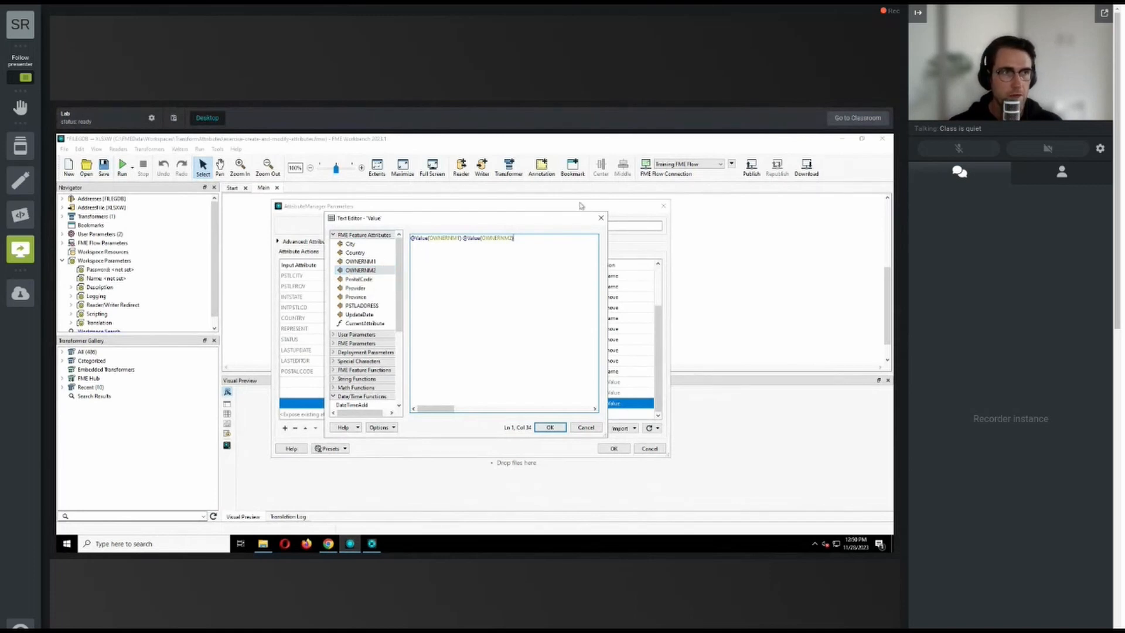
left_click_drag(514, 238, 463, 239)
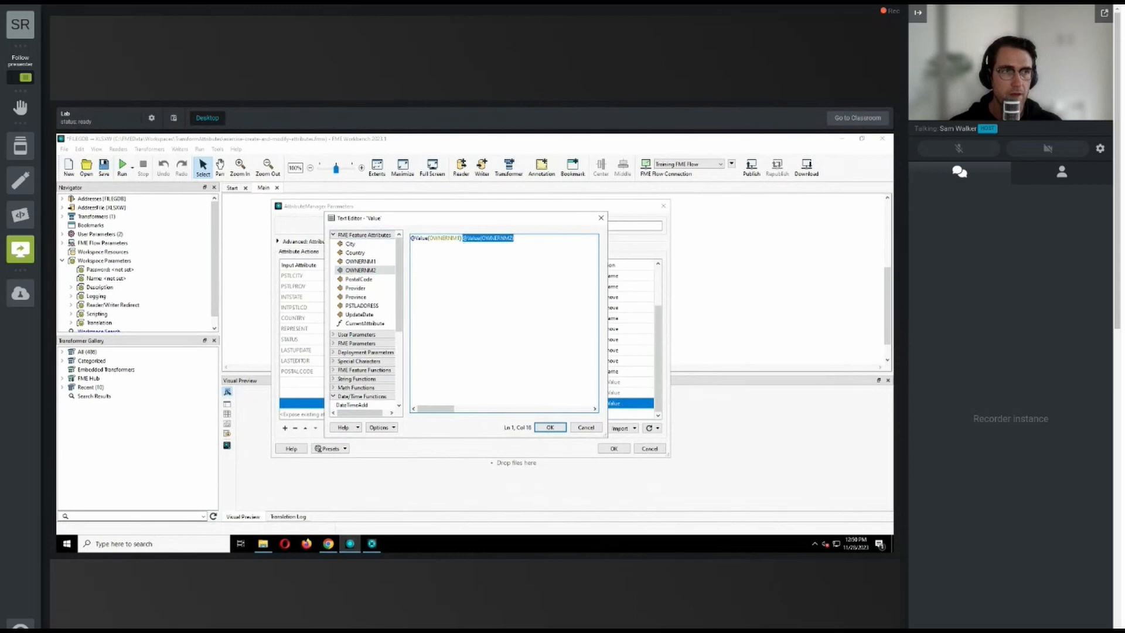
left_click(536, 238)
left_click_drag(462, 238, 463, 238)
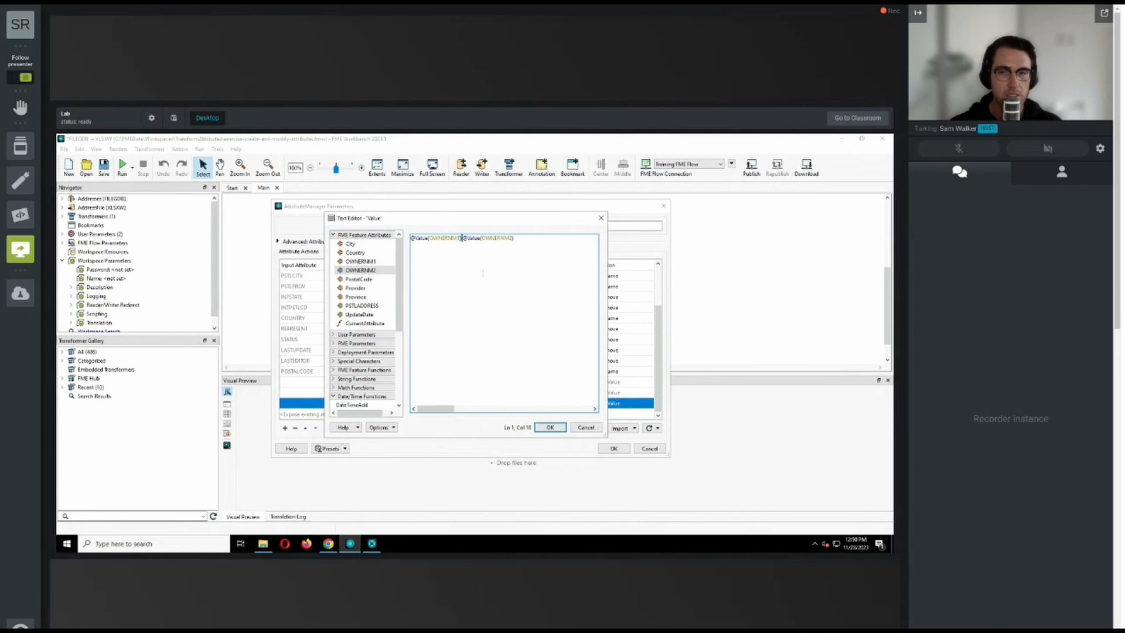
- Insert the TrimRight string function at the start of the Owners expression
left_click(549, 260)
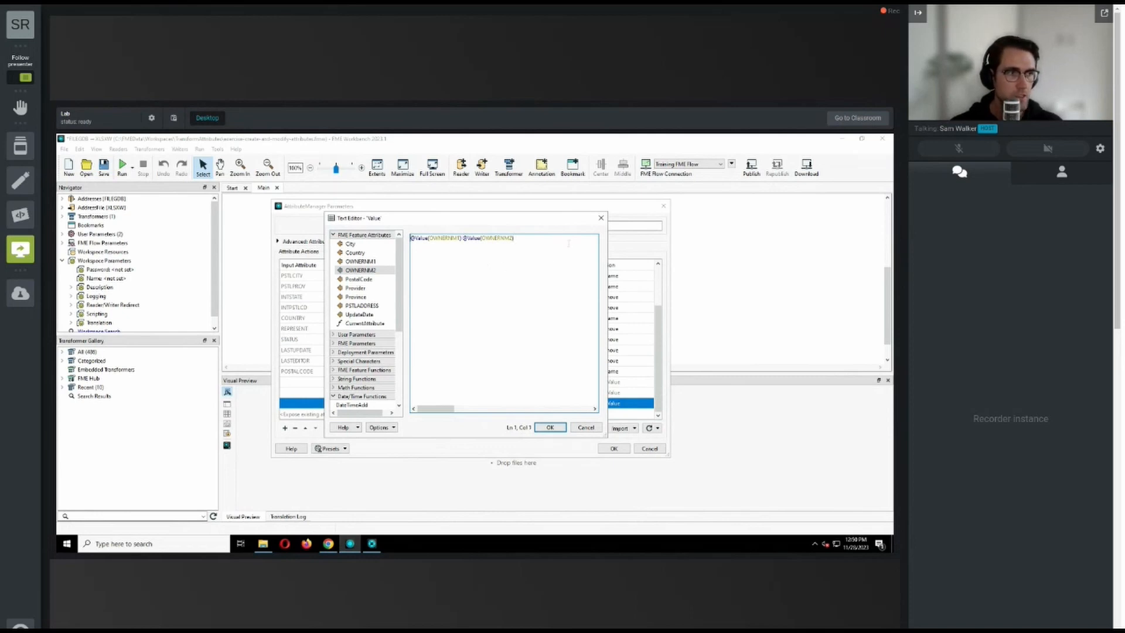
left_click(363, 379)
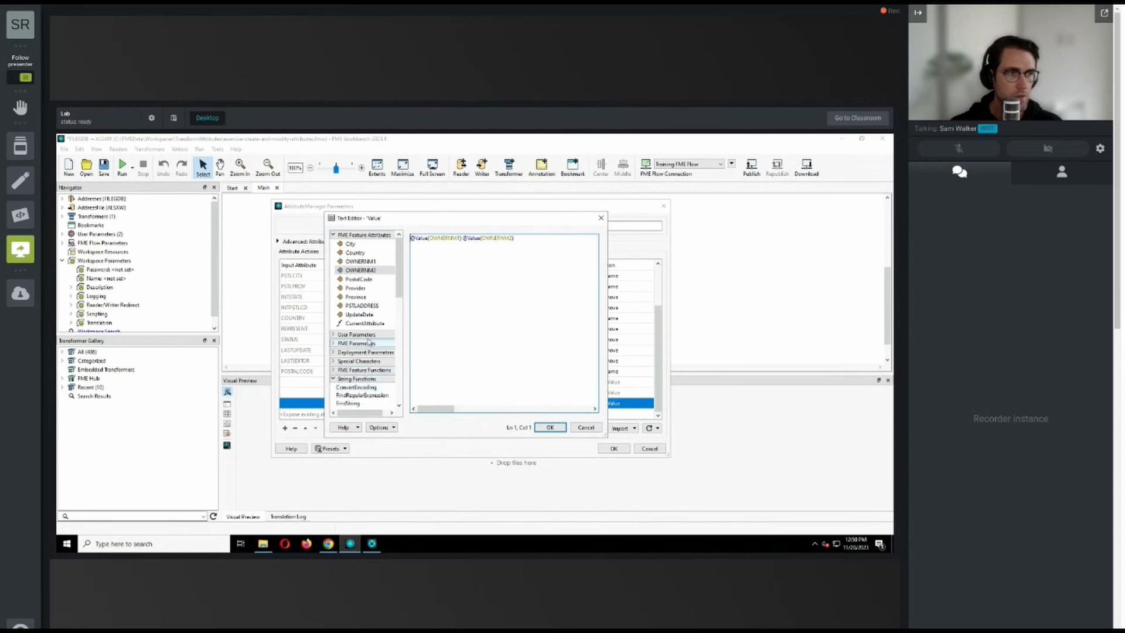
scroll(366, 358, "down", 4)
scroll(366, 352, "down", 3)
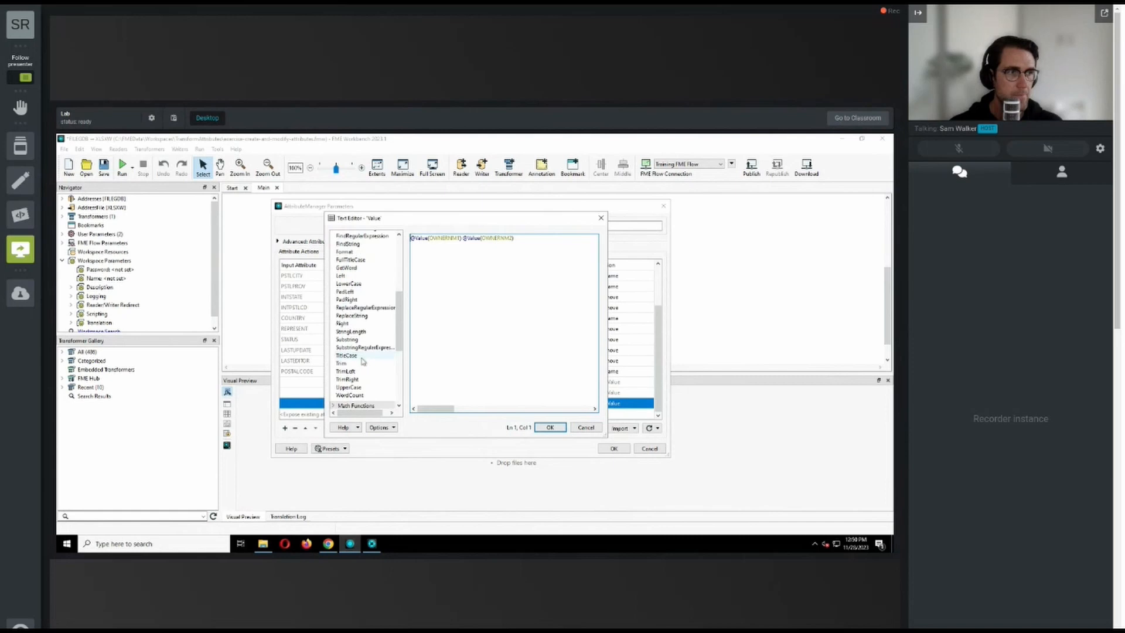
double_click(371, 381)
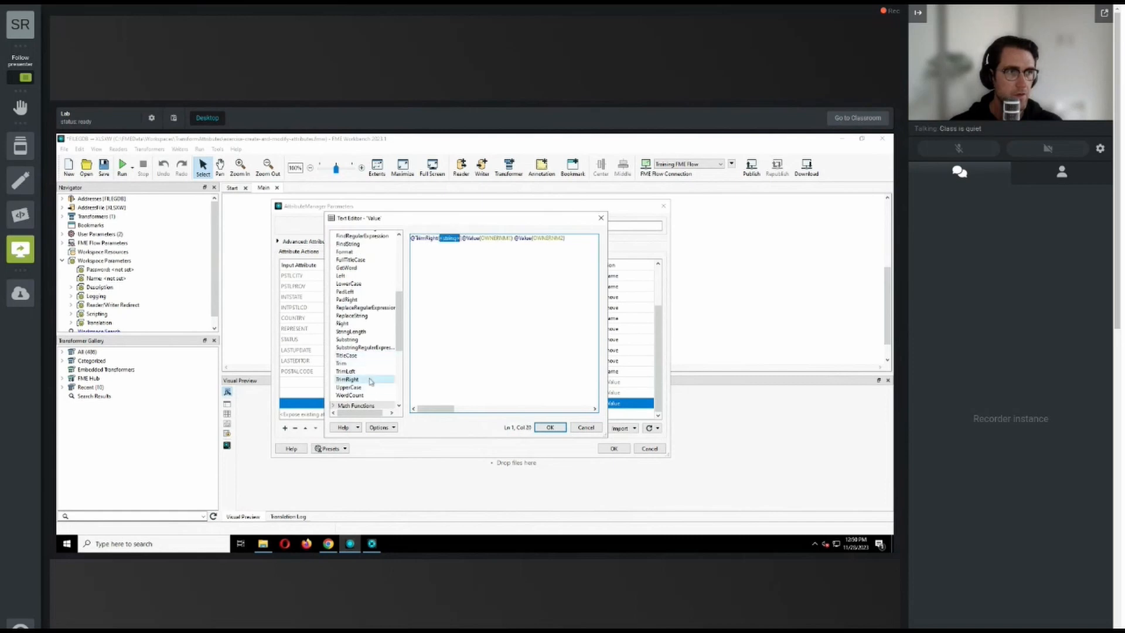
left_click(472, 245)
key("BackSpace")
key("BackSpace")
key("BackSpace")
key("BackSpace")
key("BackSpace")
key("BackSpace")
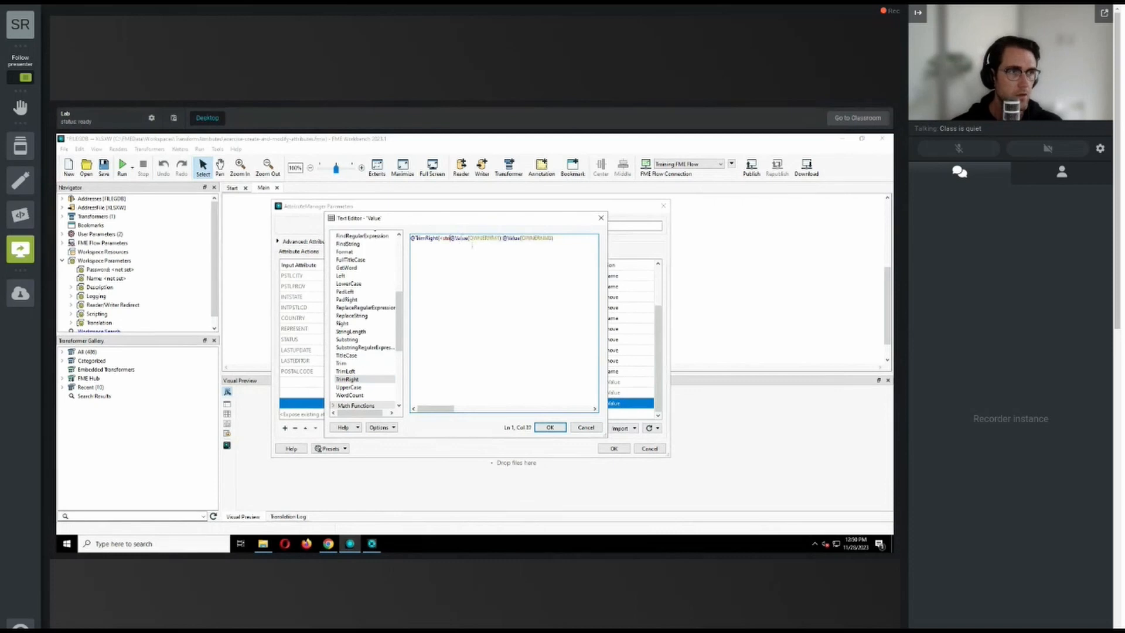
key("BackSpace")
key("BackSpace")
key("End")
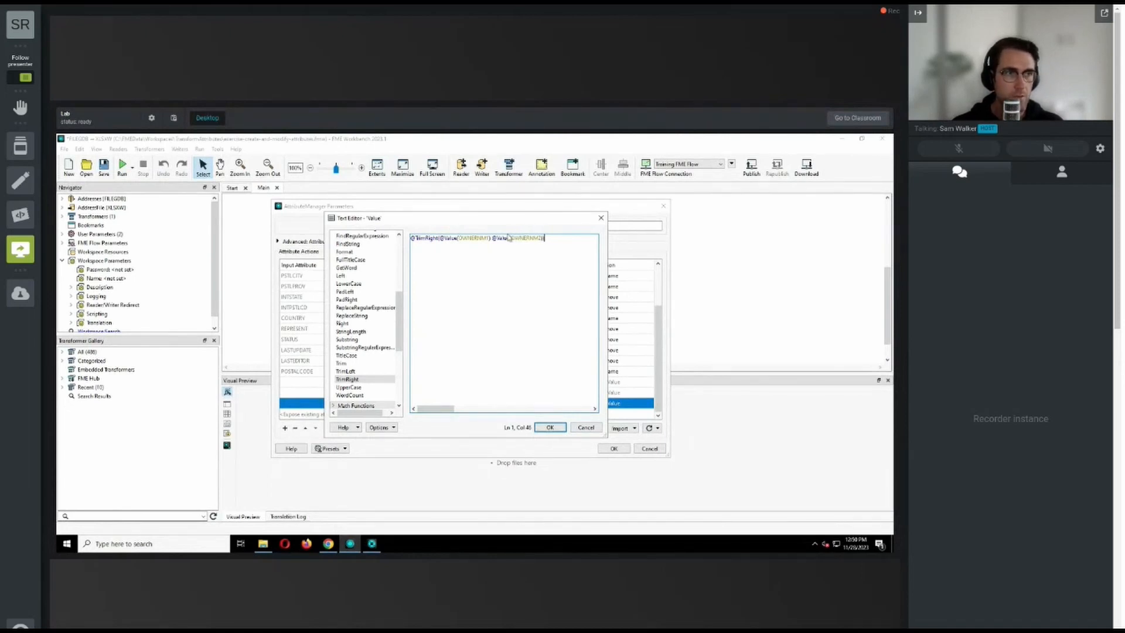
left_click_drag(492, 238, 527, 238)
left_click(544, 238)
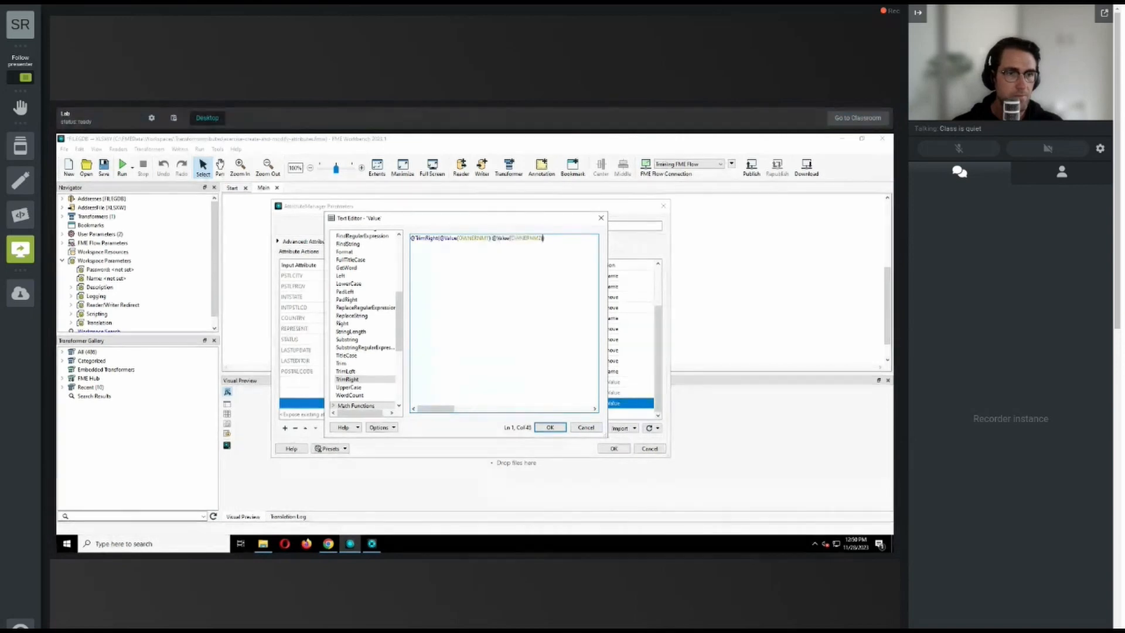
left_click(546, 427)
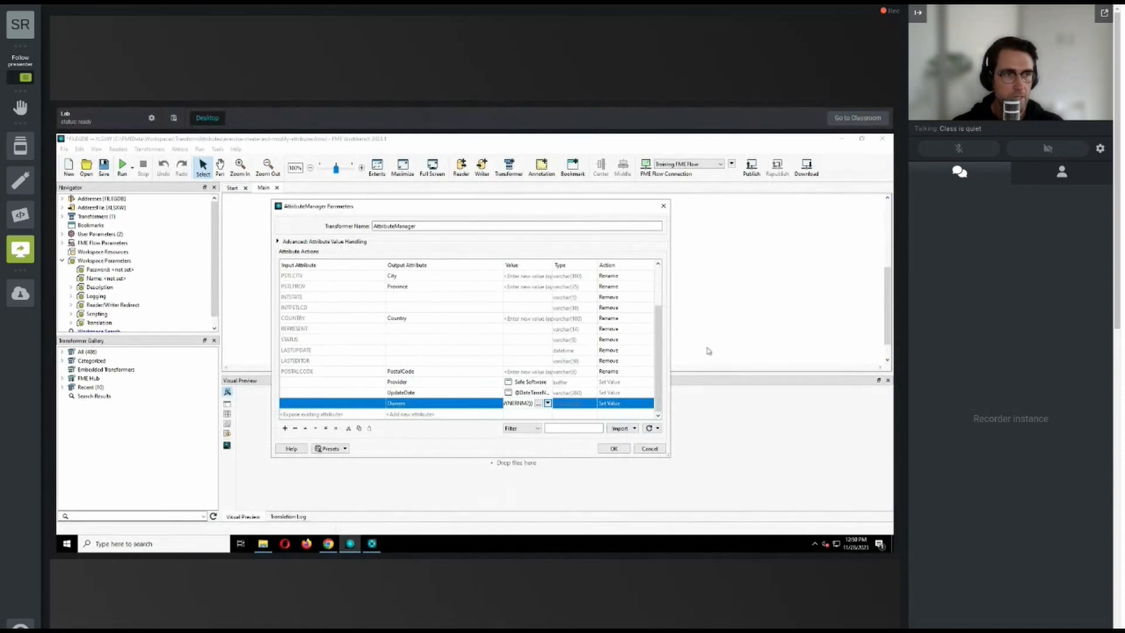
- Move the Owners row up the attribute list so it sits directly above OWNERNM1
left_click(373, 405)
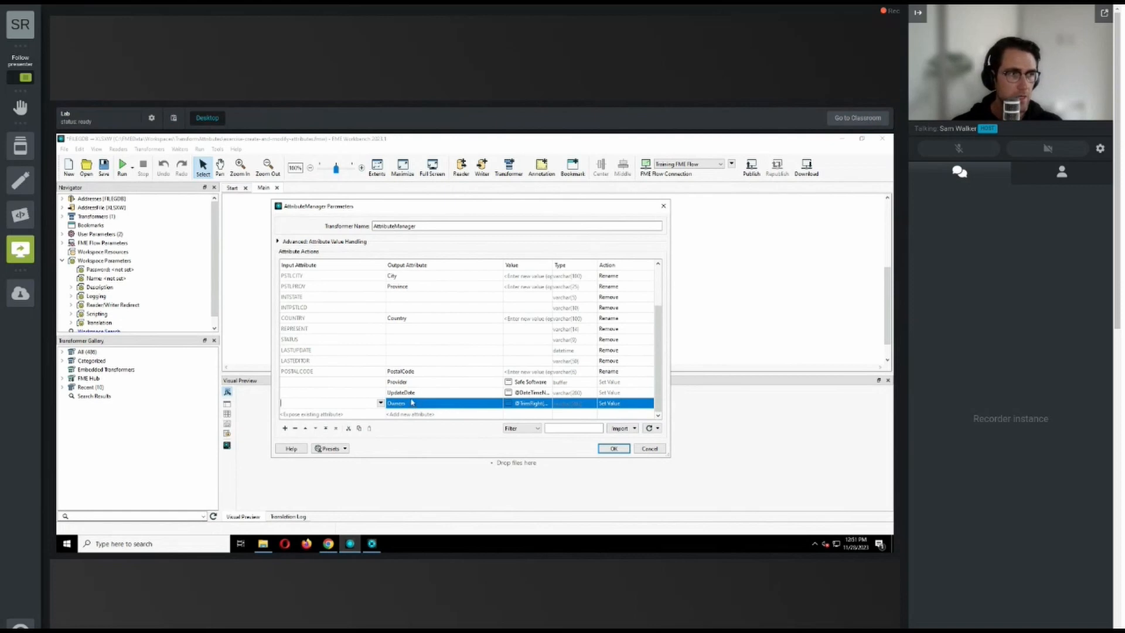
left_click(326, 428)
left_click(317, 428)
left_click(316, 428)
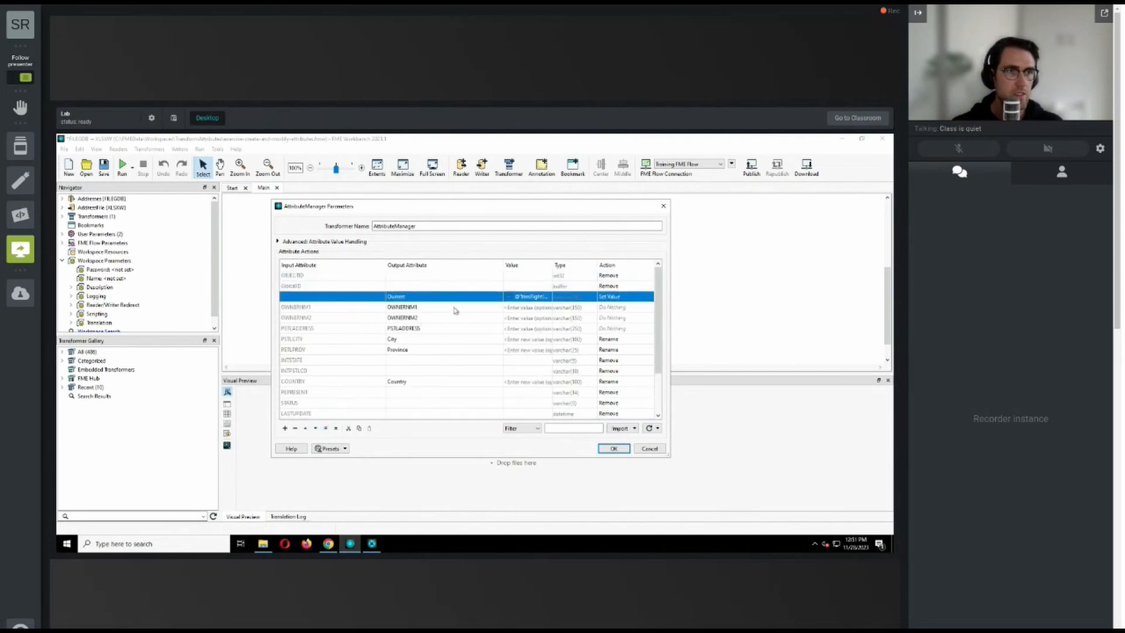
- Set the action of OWNERNM1 and OWNERNM2 to Remove and accept the AttributeManager parameters
left_click(631, 308)
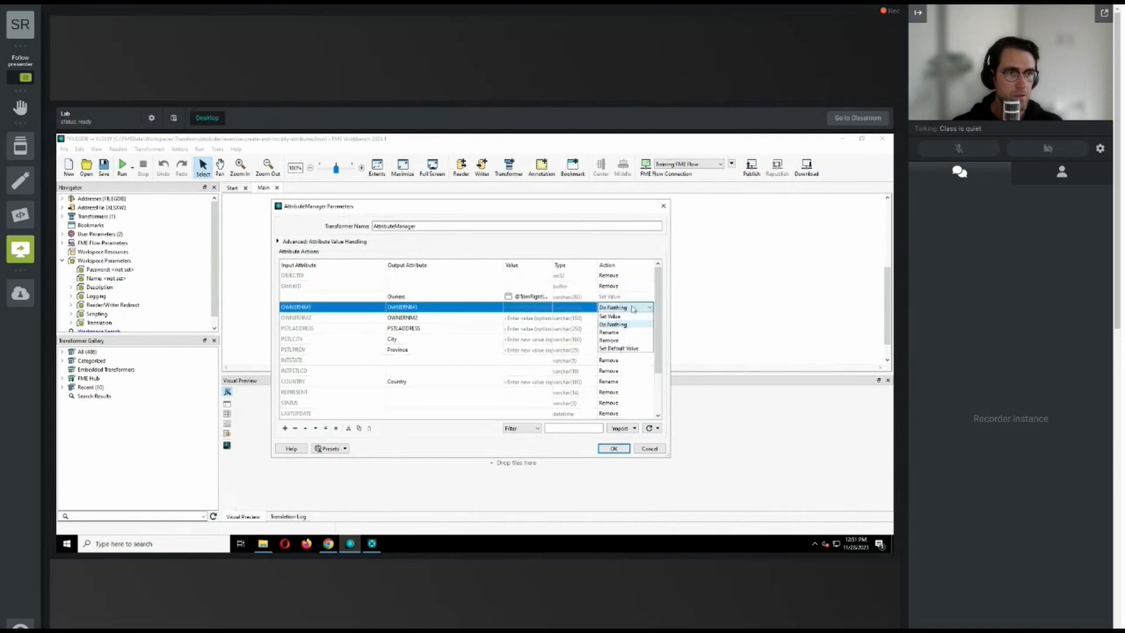
left_click(615, 339)
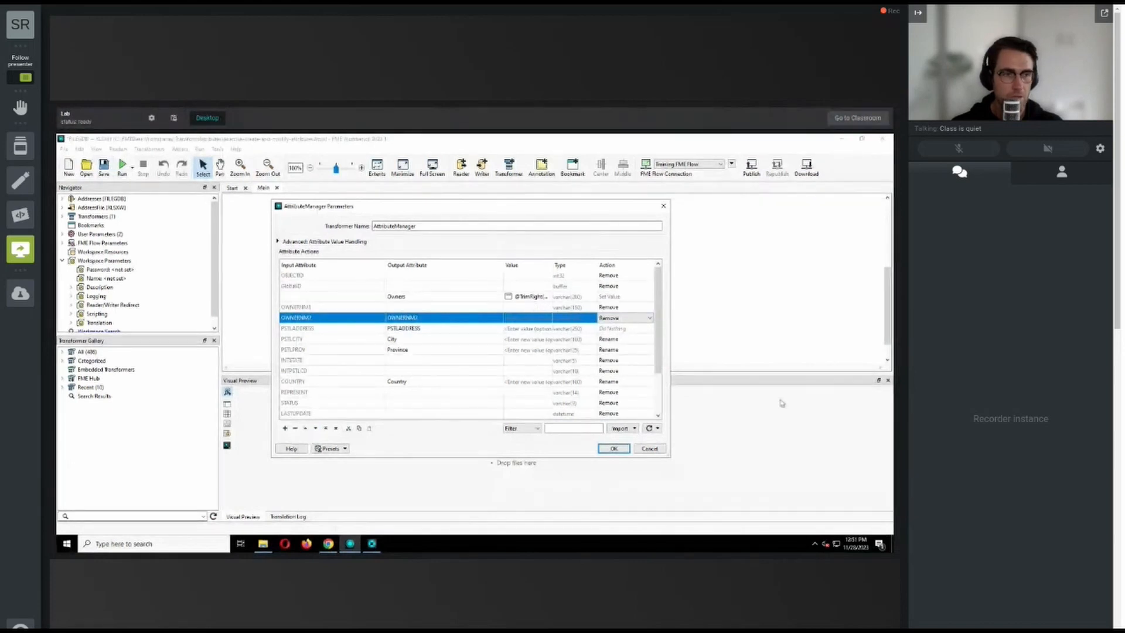
left_click(625, 448)
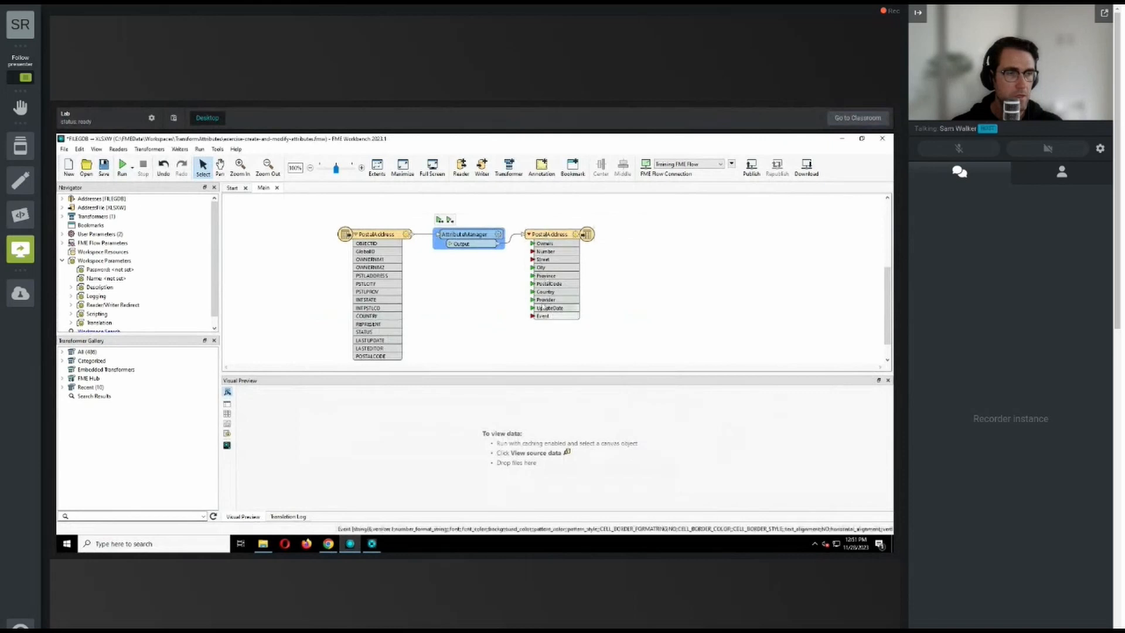
- Run the workspace up to the AttributeManager with the given source geodatabase and inspect its output table
left_click(440, 220)
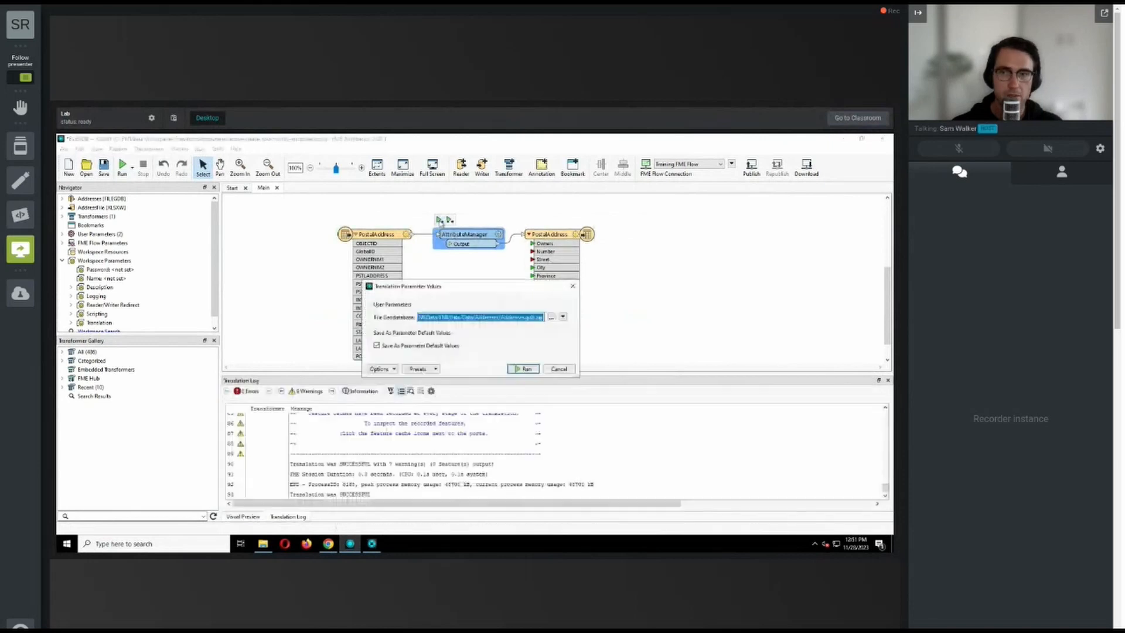
left_click(524, 368)
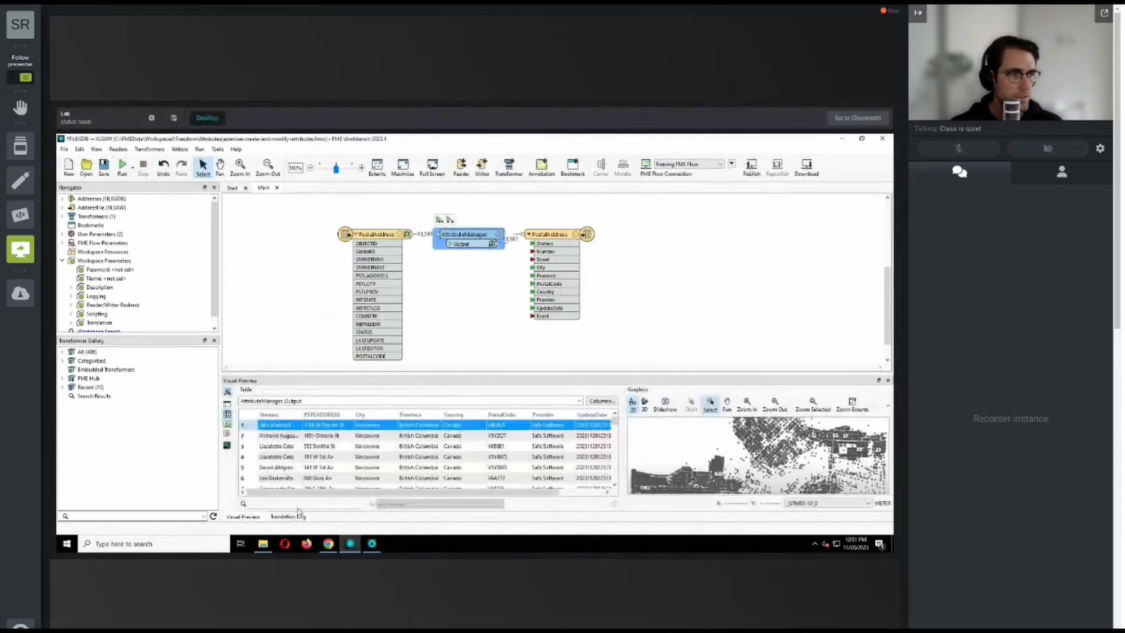
left_click_drag(323, 496, 369, 496)
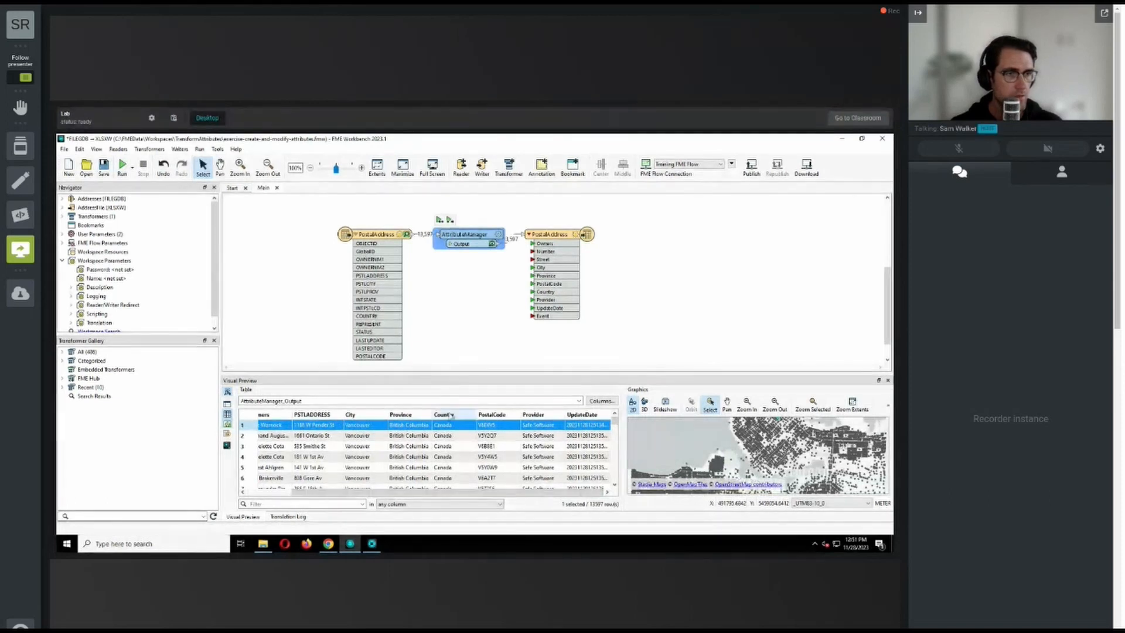
- Examine the first row's full UpdateDate value and the combined names in the Owners column of the AttributeManager output, and clear the selection
double_click(596, 429)
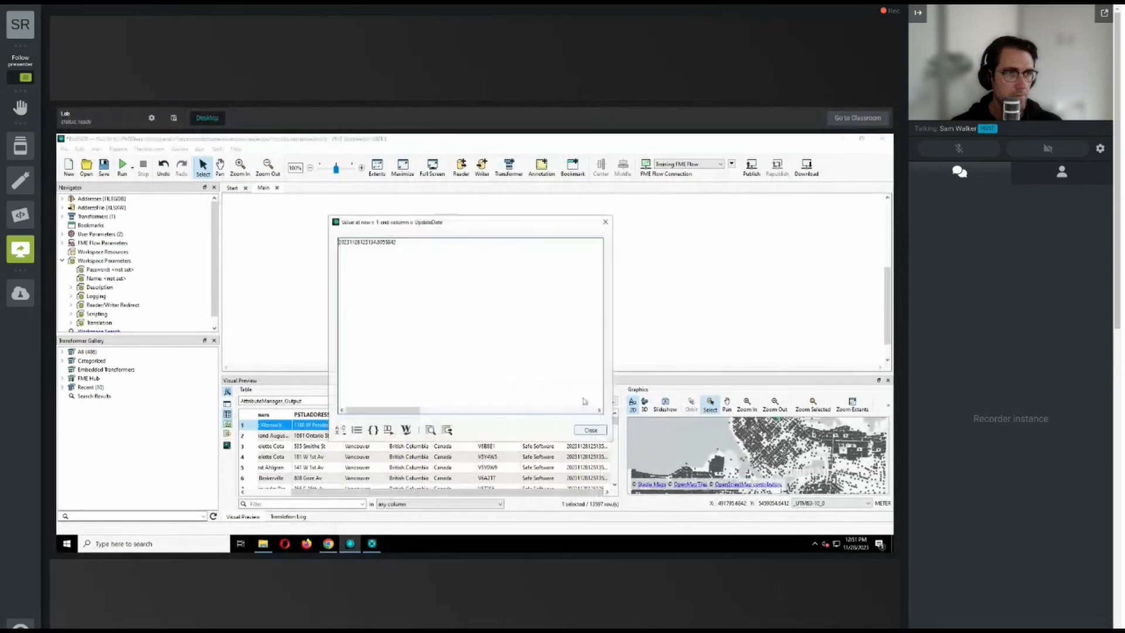
left_click(605, 221)
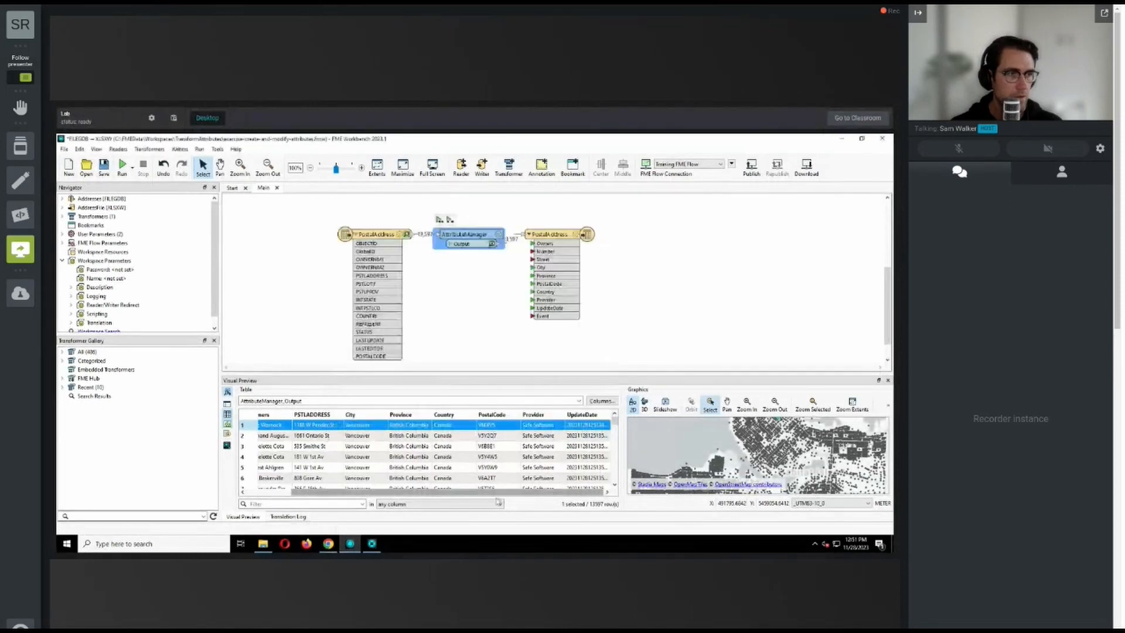
left_click_drag(496, 493, 303, 439)
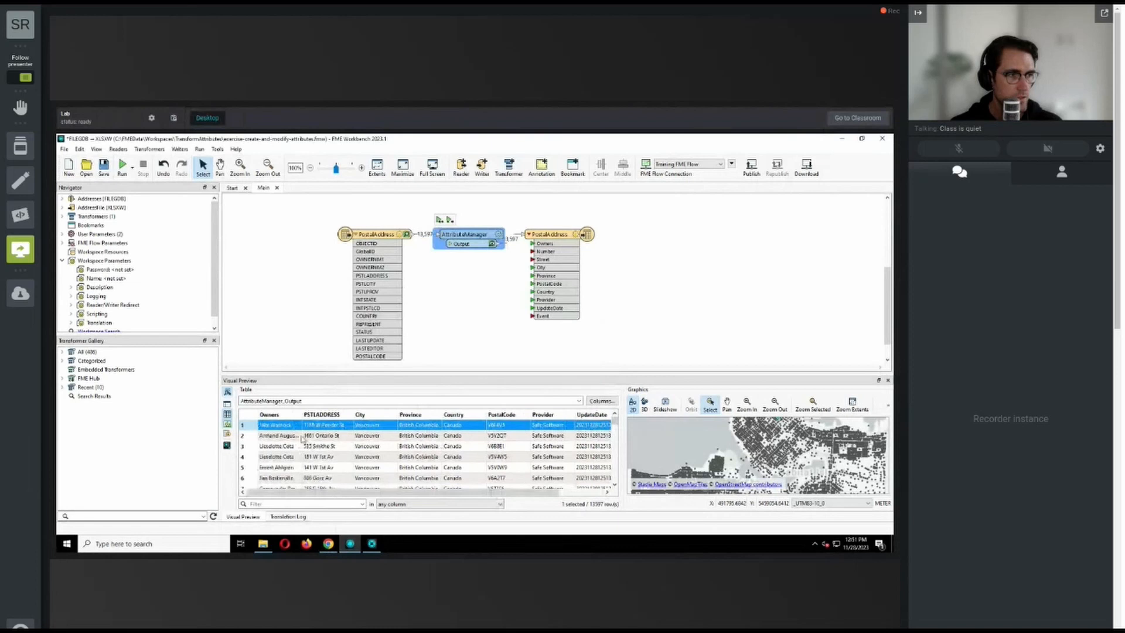
scroll(302, 440, "down", 2)
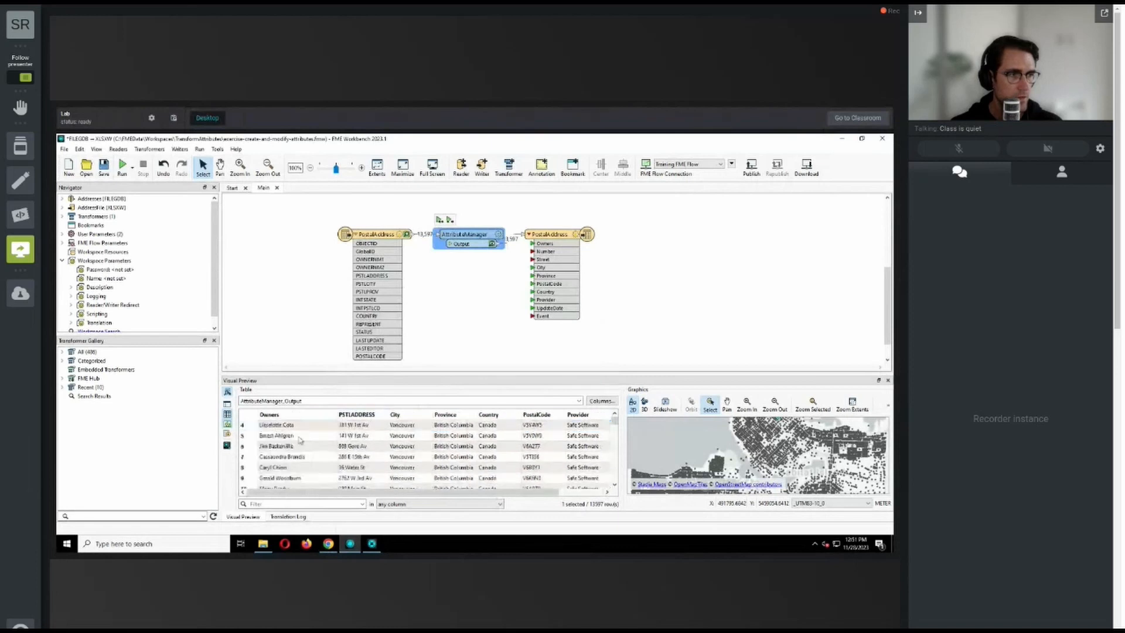
scroll(307, 447, "down", 1)
left_click(308, 448)
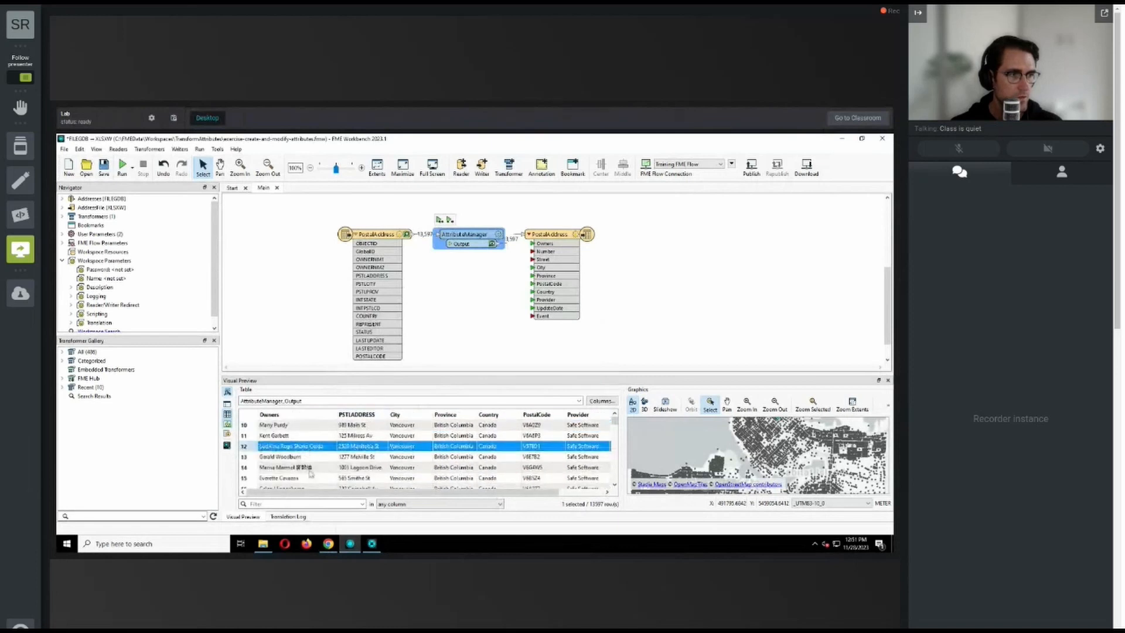
left_click(311, 468)
scroll(312, 469, "down", 1)
left_click(316, 467)
scroll(317, 475, "down", 2)
scroll(316, 469, "up", 7)
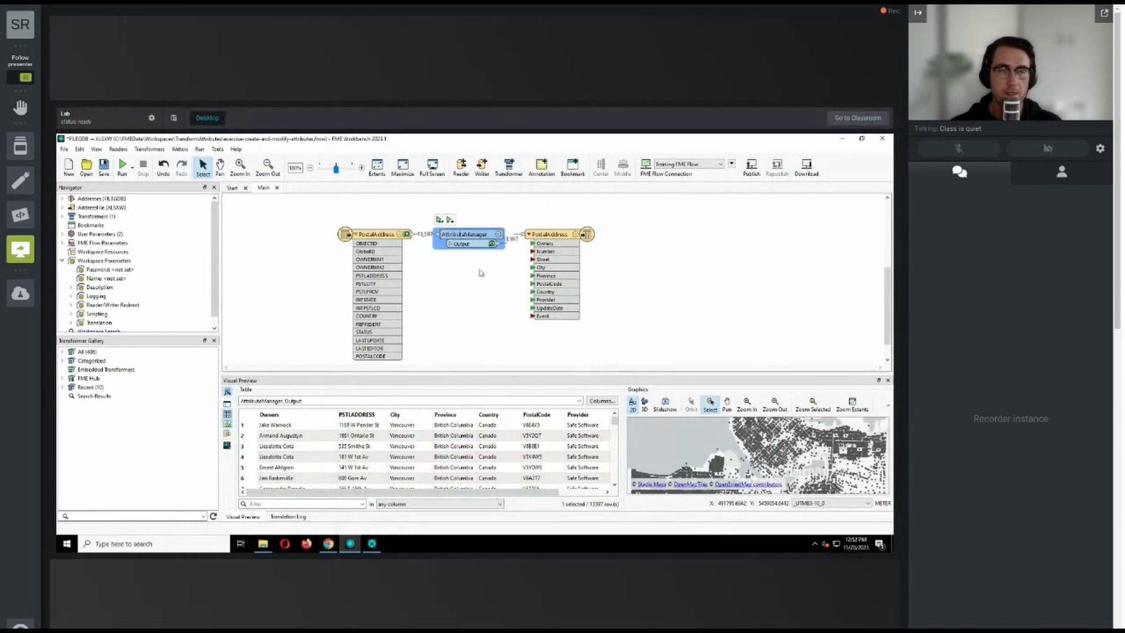
left_click(768, 313)
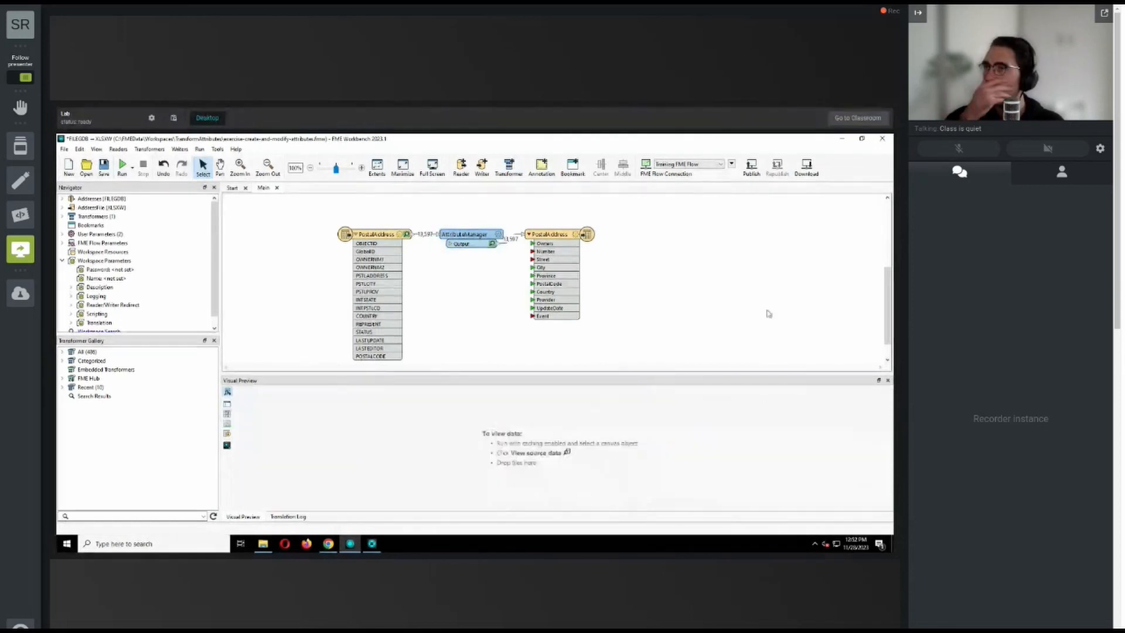